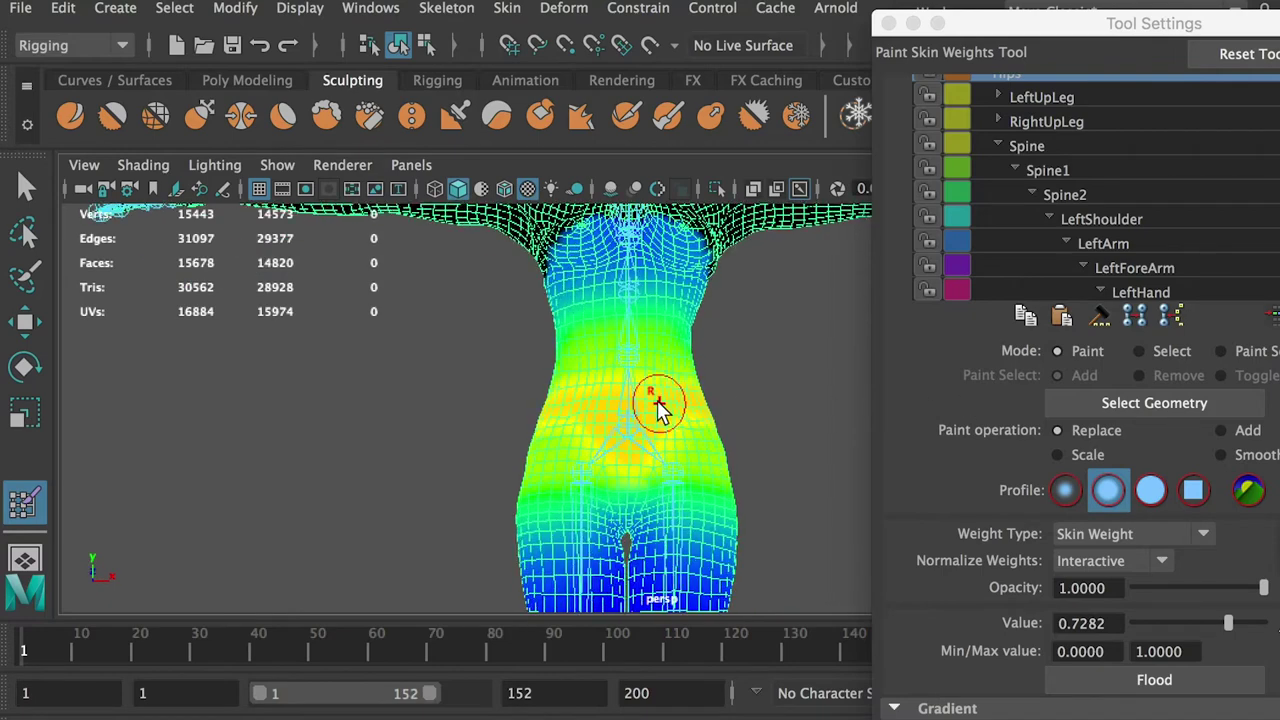
Set the Replace brush value to 0.9320 and paint the Hips influence across the front and back of the pelvis
scroll(1080, 400, down, 6)
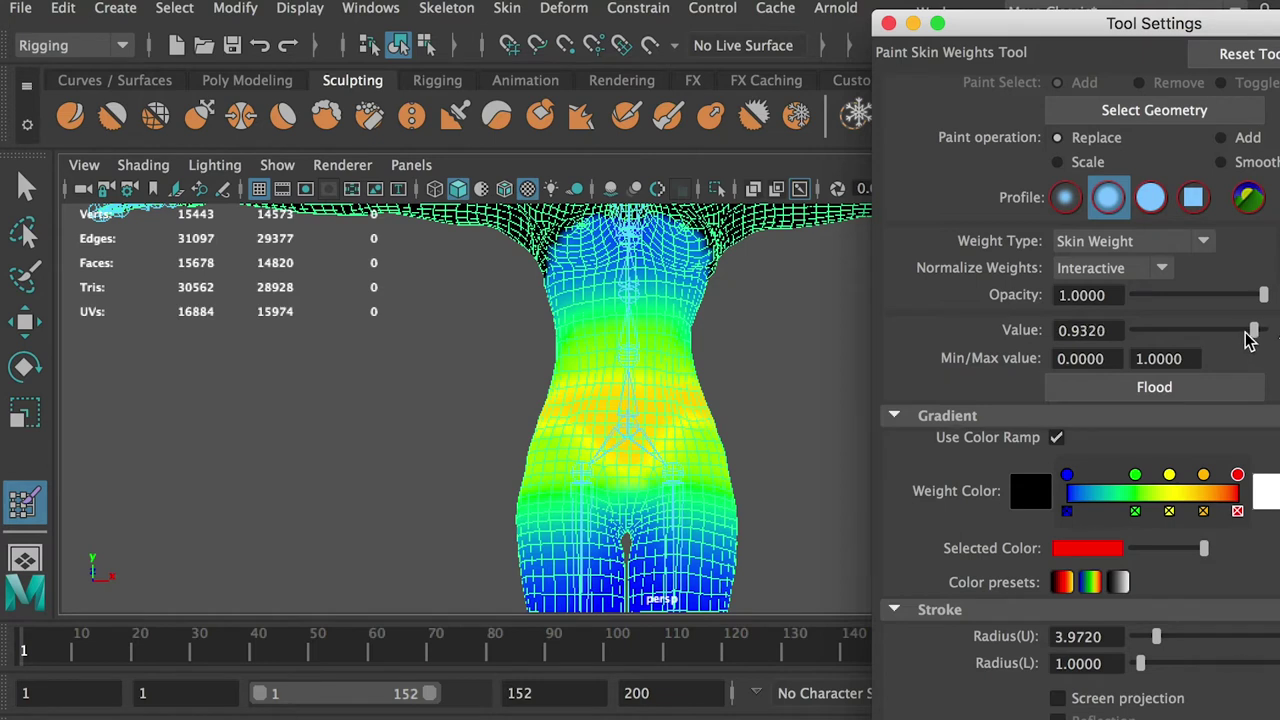
mouse_move(660, 410)
mouse_down()
mouse_move(614, 420)
mouse_move(643, 420)
mouse_move(623, 414)
mouse_move(630, 470)
mouse_move(623, 423)
mouse_move(586, 409)
mouse_move(810, 420)
mouse_up()
mouse_move(591, 400)
mouse_down()
mouse_move(540, 394)
mouse_move(830, 426)
mouse_up()
mouse_move(733, 425)
mouse_down()
mouse_move(730, 435)
mouse_move(777, 420)
mouse_move(720, 423)
mouse_move(757, 435)
mouse_up()
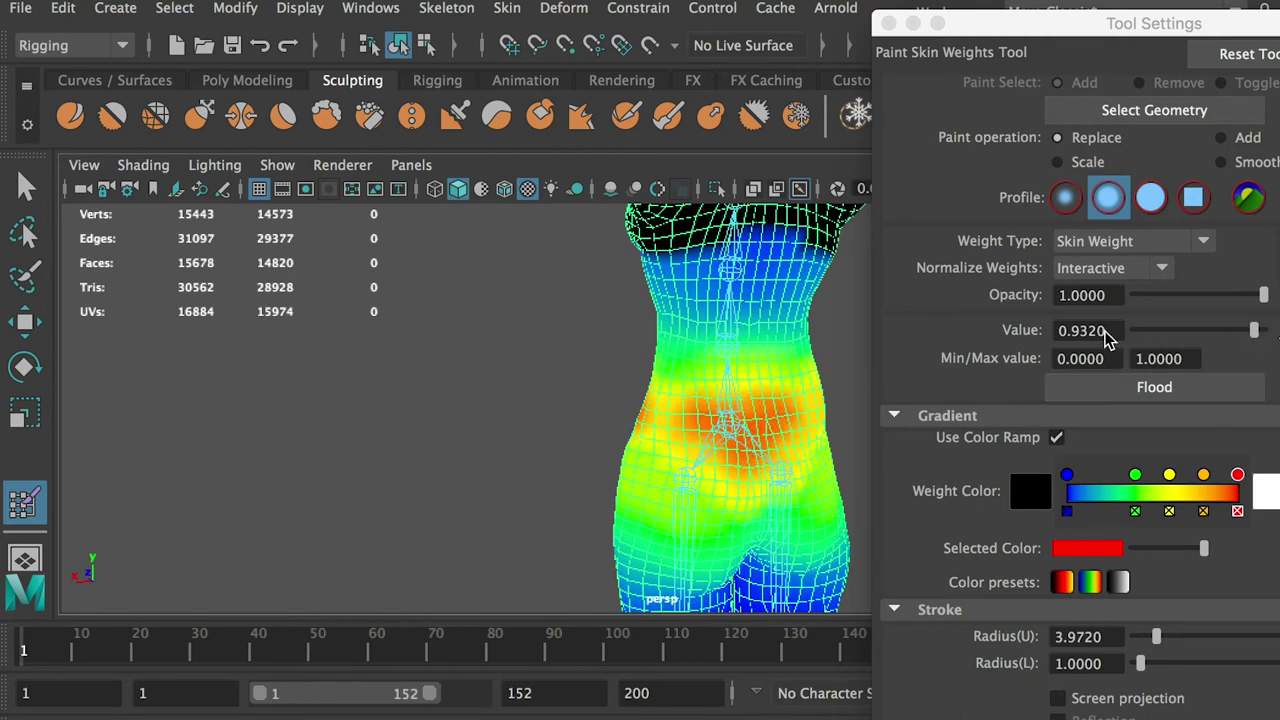
Set the brush value to 0.9900 and paint stronger Hips weights across the lower belly and waist
drag(1106, 332, 1090, 333)
key(Return)
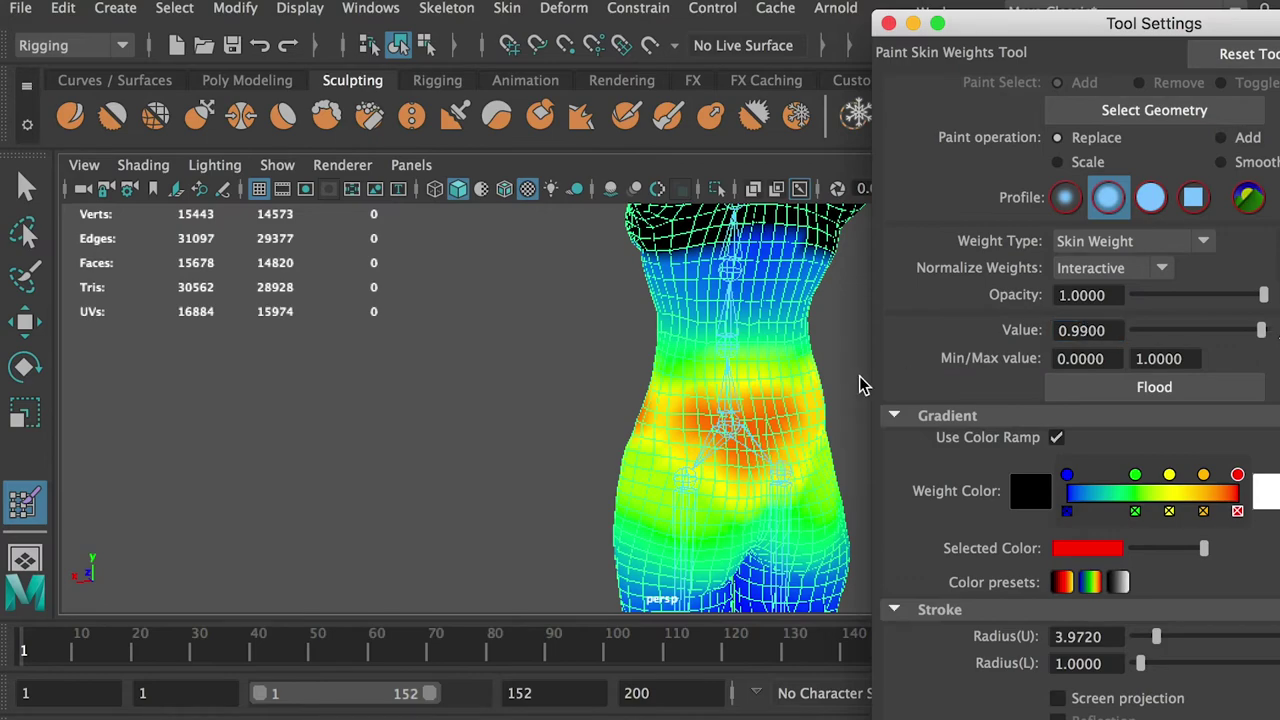
mouse_move(749, 429)
mouse_down()
mouse_move(737, 431)
mouse_move(800, 357)
mouse_up()
mouse_move(655, 420)
mouse_down()
mouse_move(638, 422)
mouse_move(742, 382)
mouse_up()
drag(594, 420, 639, 428)
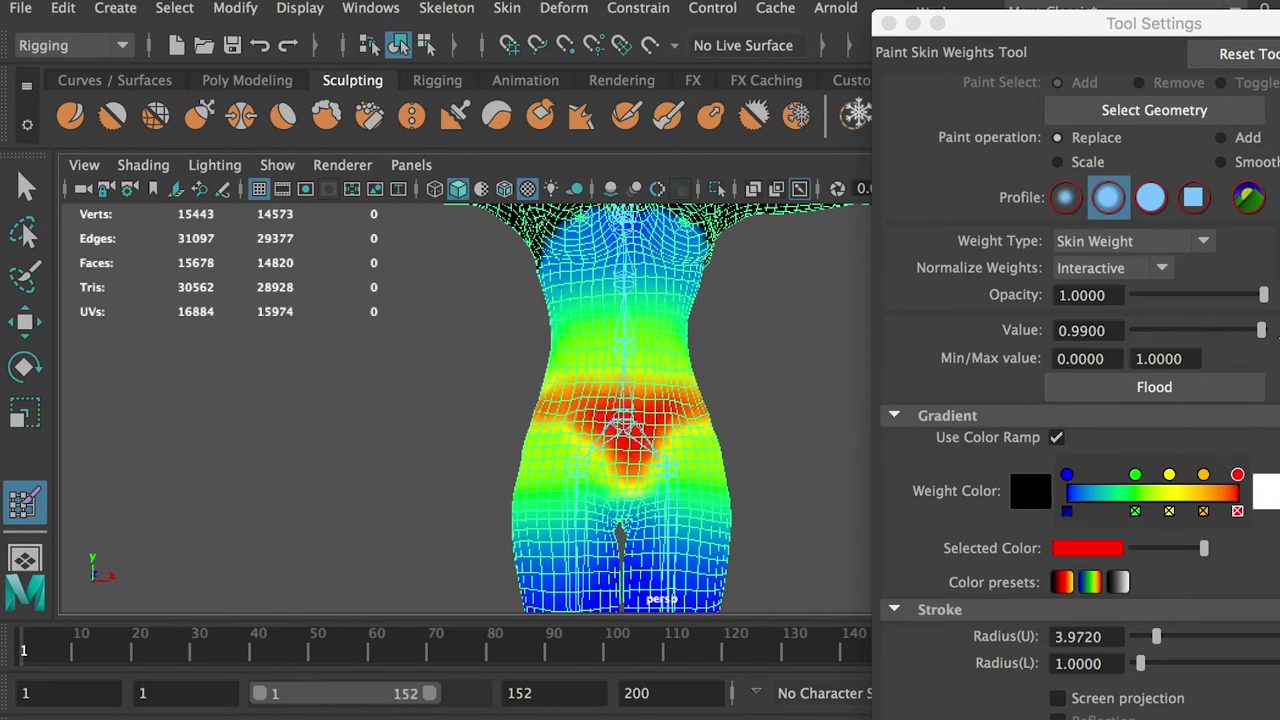
Switch the paint operation to Smooth and soften the Hips weight transitions around the pelvis
scroll(1150, 300, up, 5)
click(1221, 418)
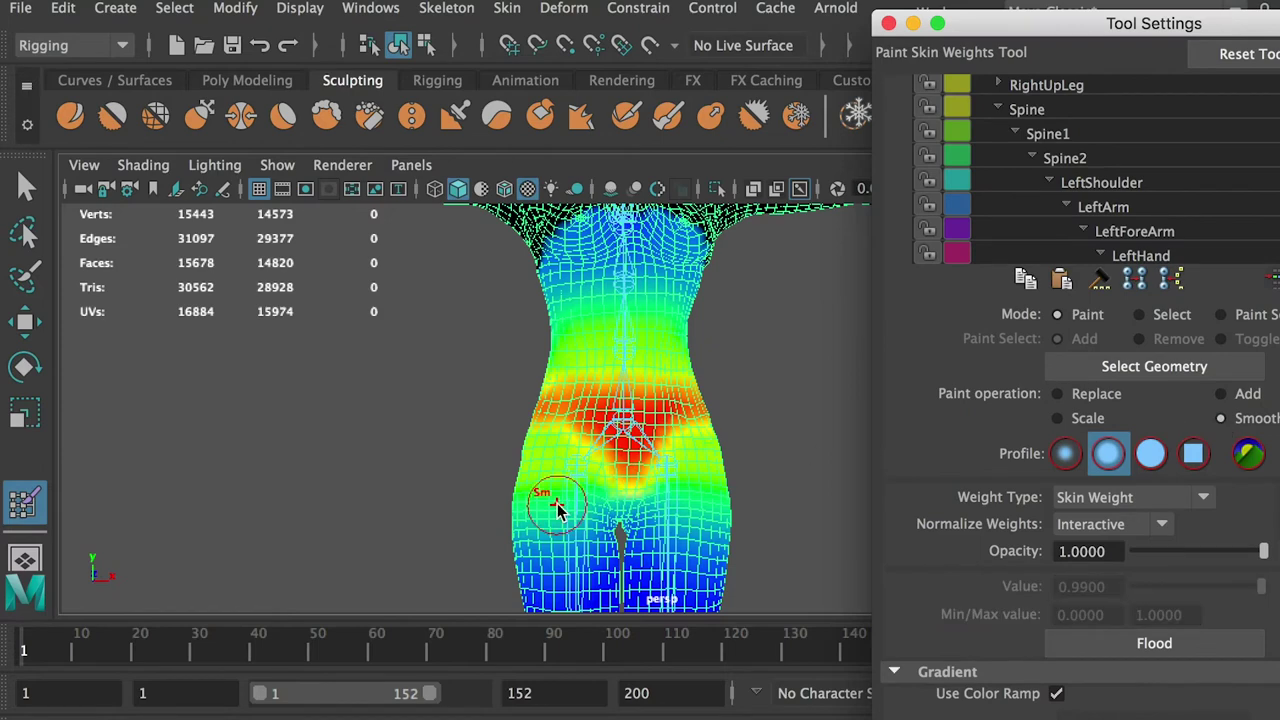
drag(566, 429, 617, 459)
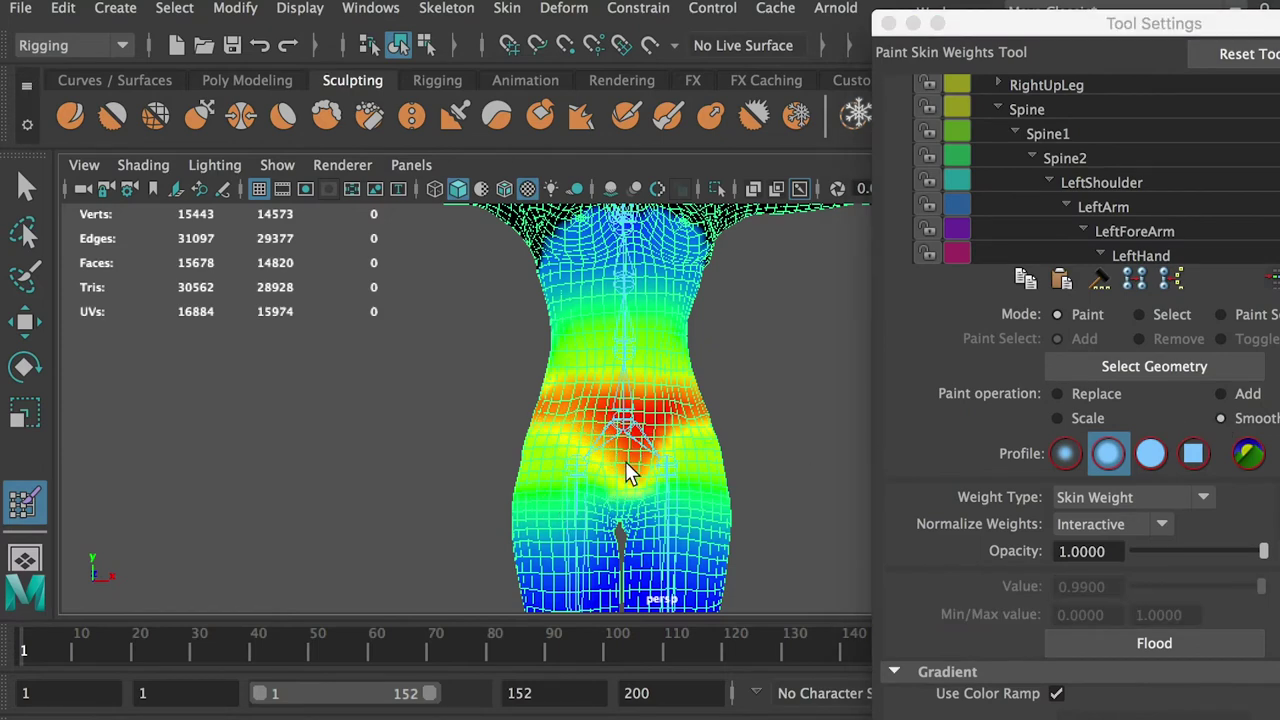
alt+drag(672, 433, 611, 434)
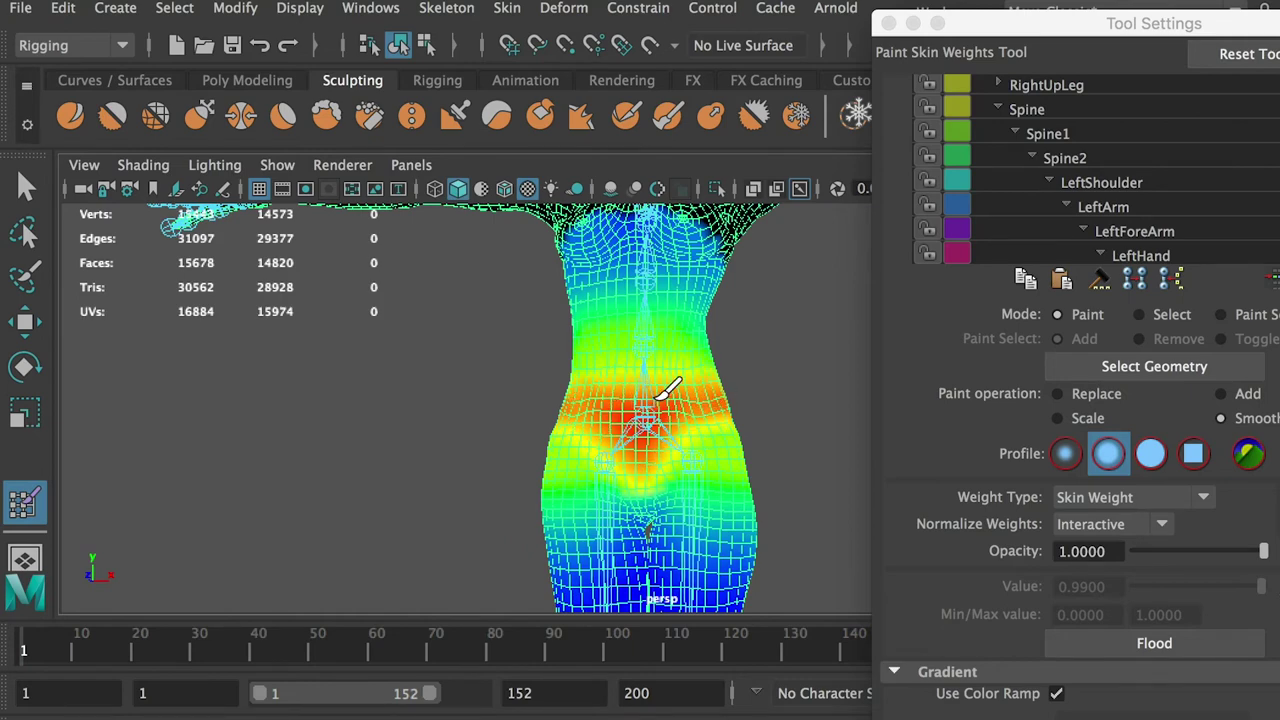
scroll(683, 376, up, 4)
alt+drag(712, 426, 667, 439)
mouse_move(809, 394)
alt+mouse_down()
mouse_move(820, 400)
mouse_move(623, 380)
mouse_move(676, 400)
mouse_move(651, 380)
mouse_move(710, 392)
alt+mouse_up()
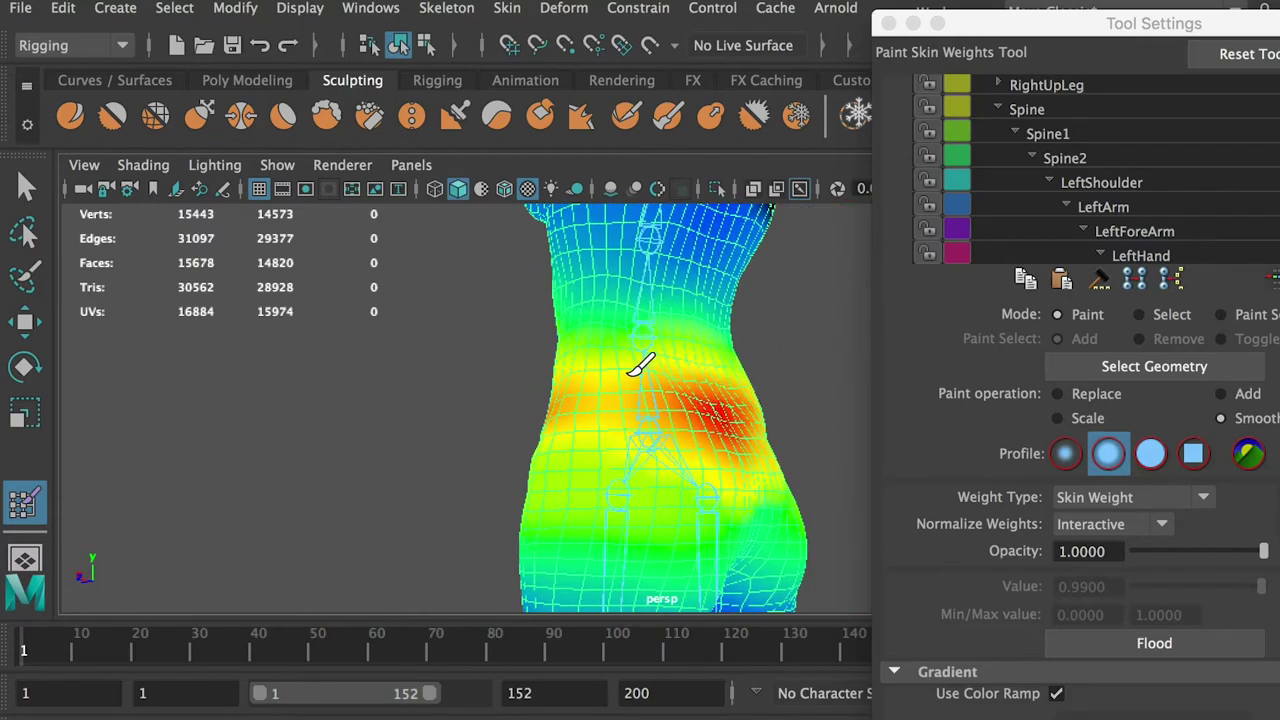
alt+drag(811, 451, 480, 456)
mouse_move(686, 466)
alt+mouse_down()
mouse_move(746, 480)
mouse_move(688, 476)
alt+mouse_up()
mouse_move(779, 467)
alt+mouse_down()
mouse_move(734, 470)
mouse_move(748, 451)
alt+mouse_up()
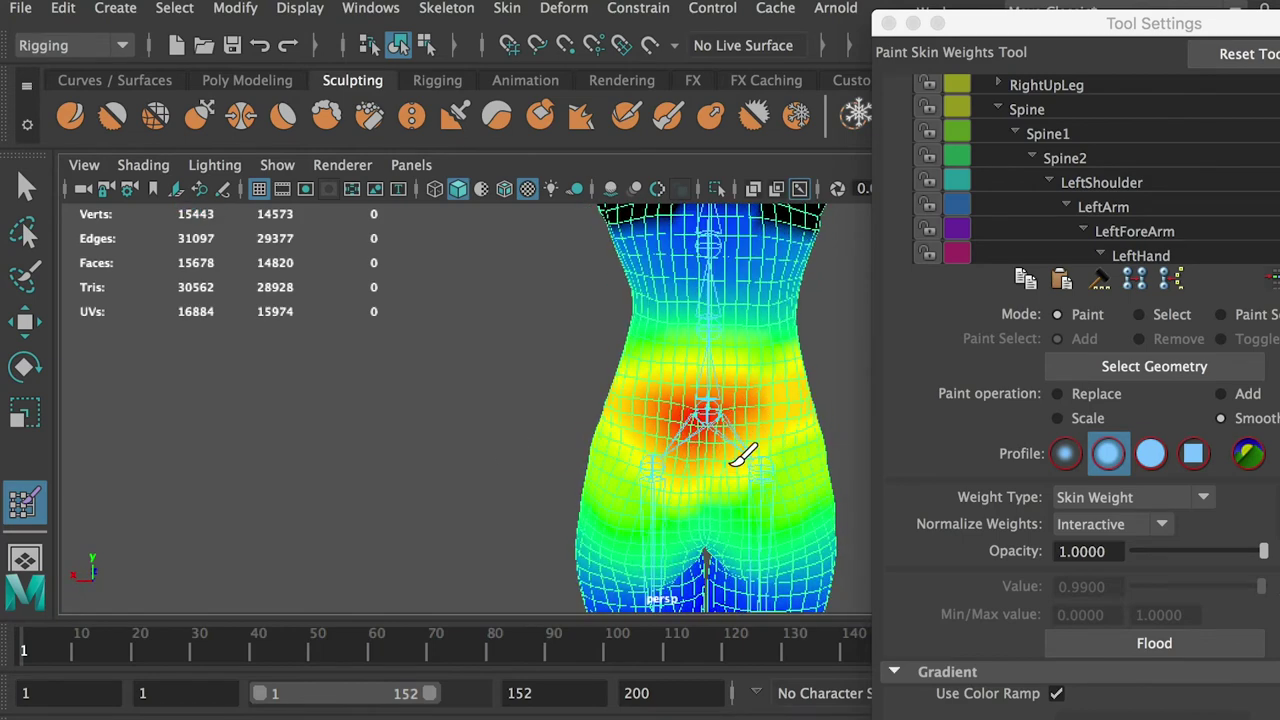
Switch the paint operation to Replace and paint Hips weights of 0.9900 across the lower back
click(1165, 389)
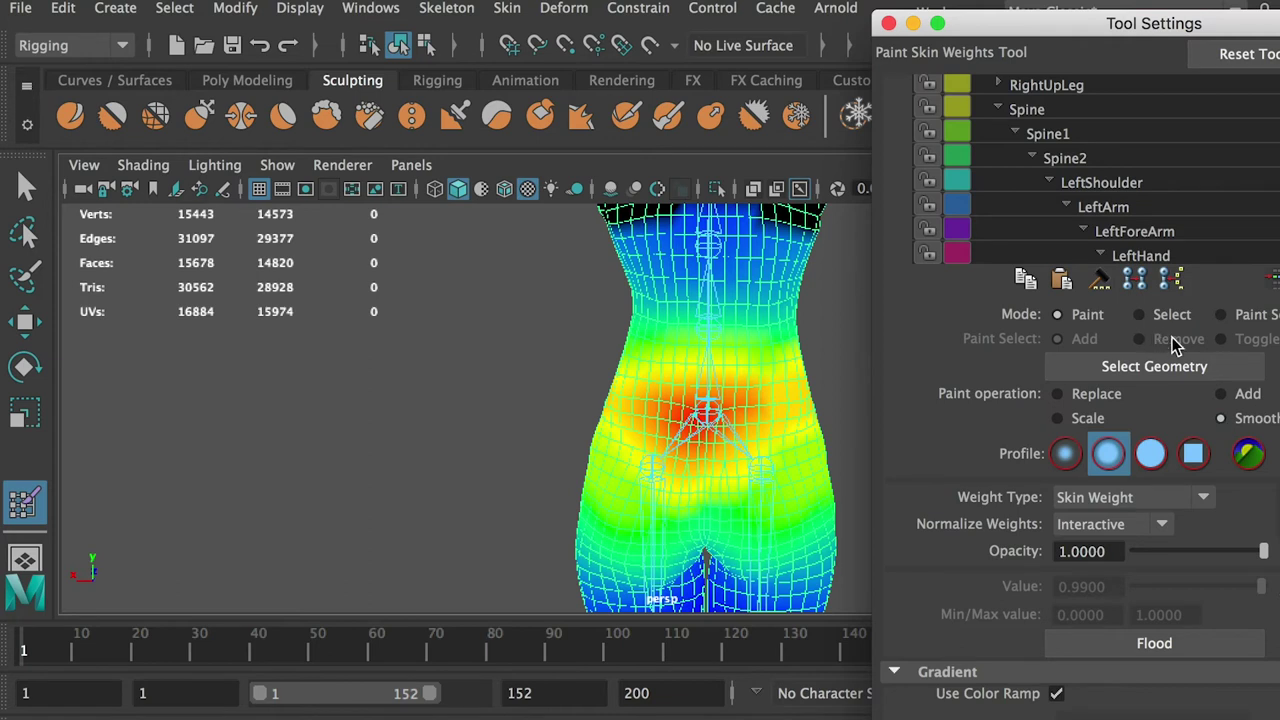
click(1096, 394)
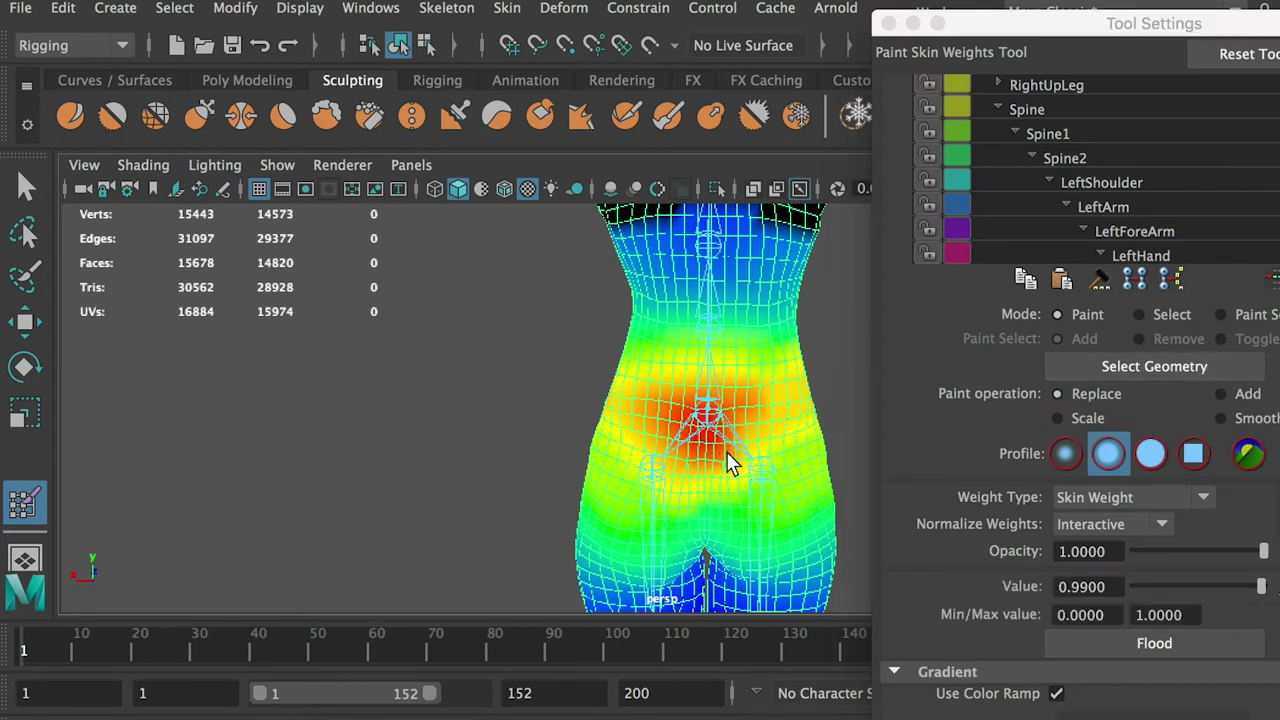
mouse_move(754, 411)
mouse_down()
mouse_move(731, 437)
mouse_move(691, 409)
mouse_up()
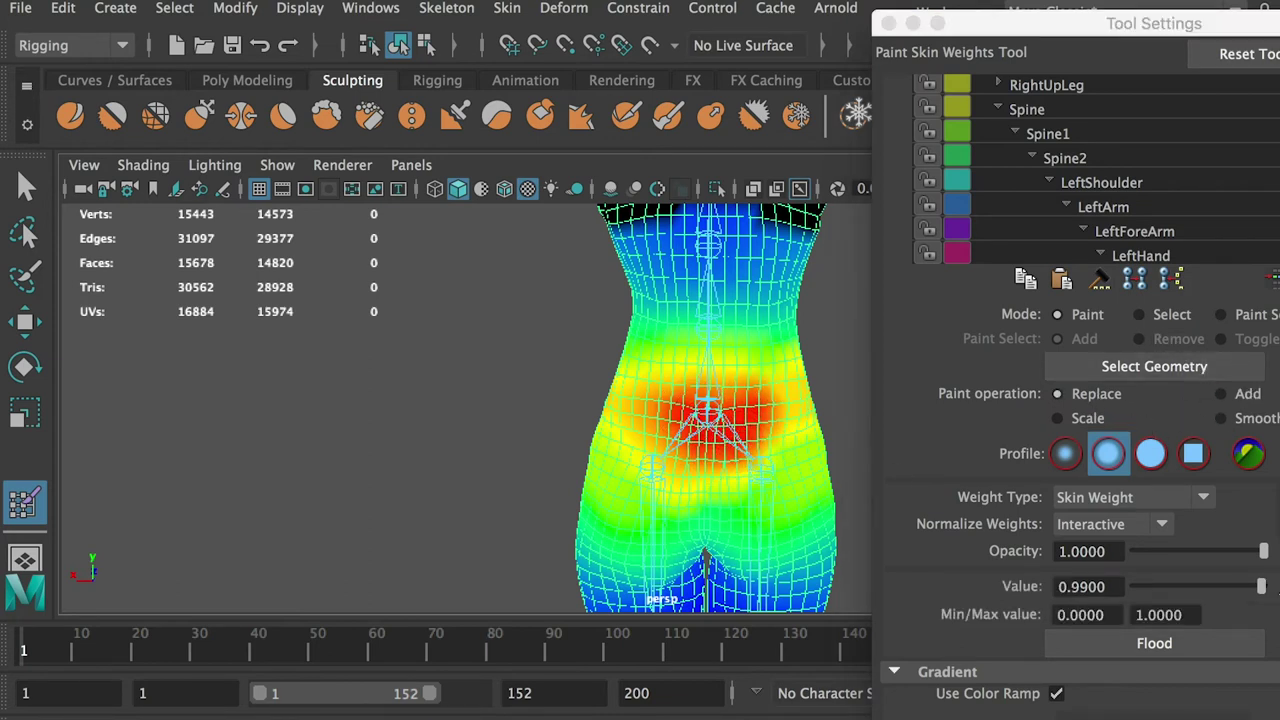
Switch back to the Smooth operation and blend the Hips weights around the lower back, flanks and lower belly
click(1245, 416)
mouse_move(737, 366)
mouse_down()
mouse_move(700, 386)
mouse_move(771, 449)
mouse_move(734, 457)
mouse_move(714, 486)
mouse_move(668, 443)
mouse_move(757, 466)
mouse_move(684, 460)
mouse_move(688, 478)
mouse_up()
mouse_move(686, 363)
alt+mouse_down()
mouse_move(817, 468)
mouse_move(766, 426)
alt+mouse_up()
mouse_move(623, 400)
alt+mouse_down()
mouse_move(757, 366)
mouse_move(591, 380)
alt+mouse_up()
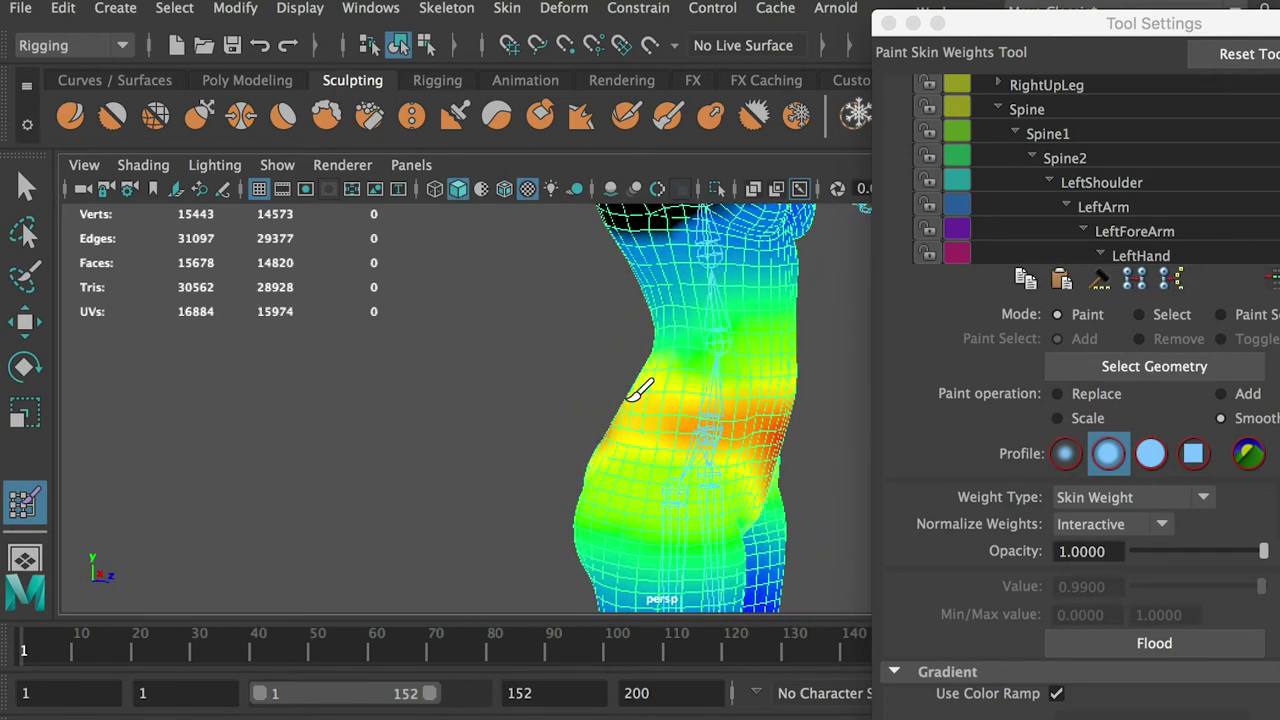
alt+drag(723, 389, 612, 370)
alt+drag(702, 446, 664, 430)
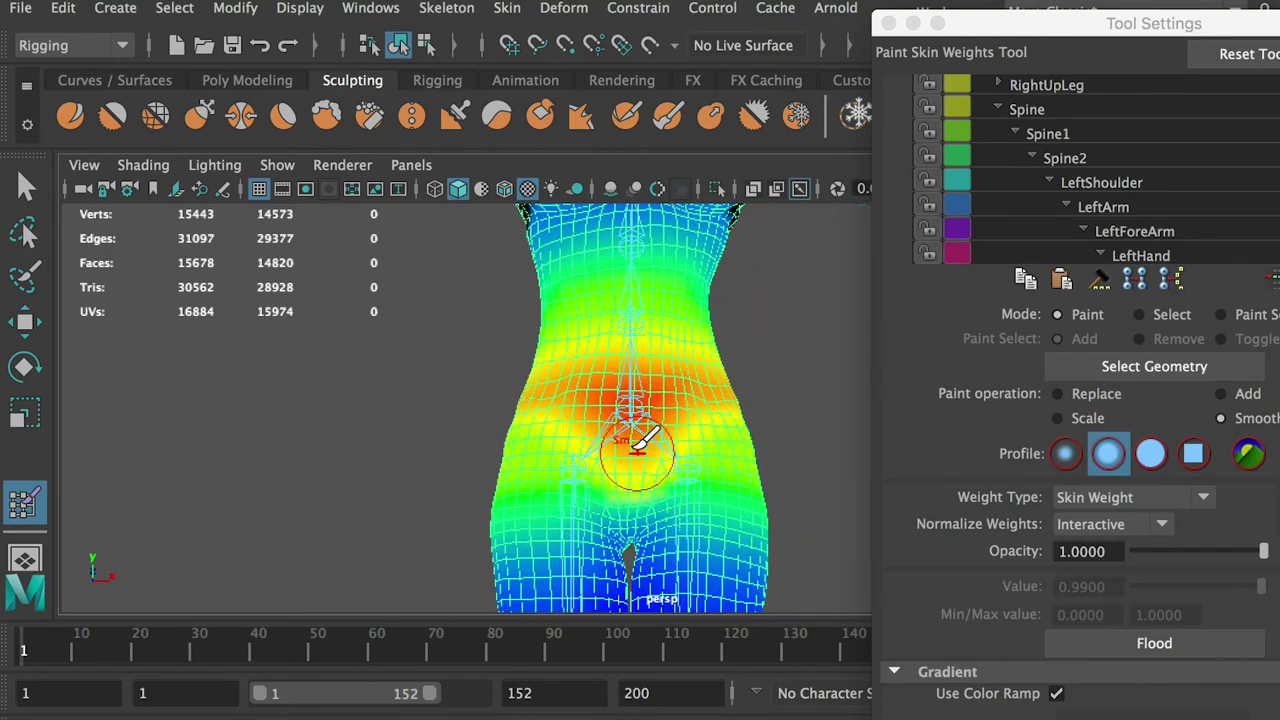
alt+drag(760, 417, 660, 451)
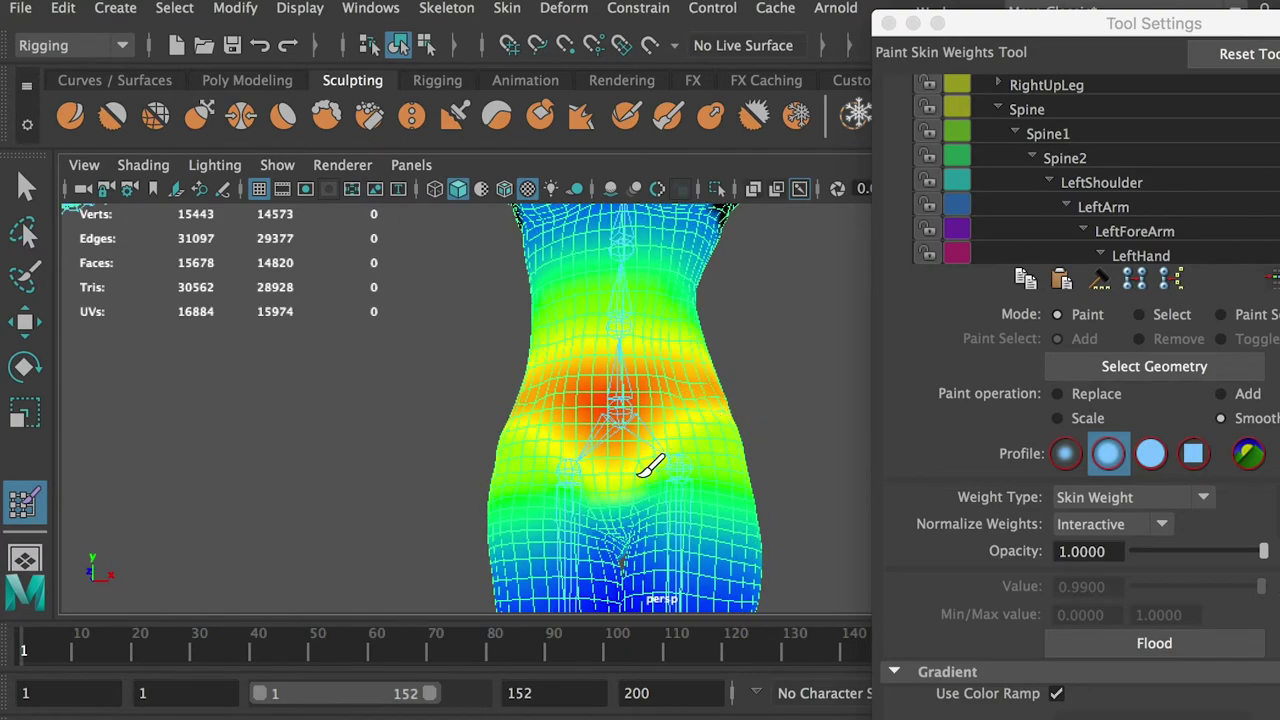
alt+right_drag(737, 433, 680, 431)
alt+middle_drag(680, 431, 638, 316)
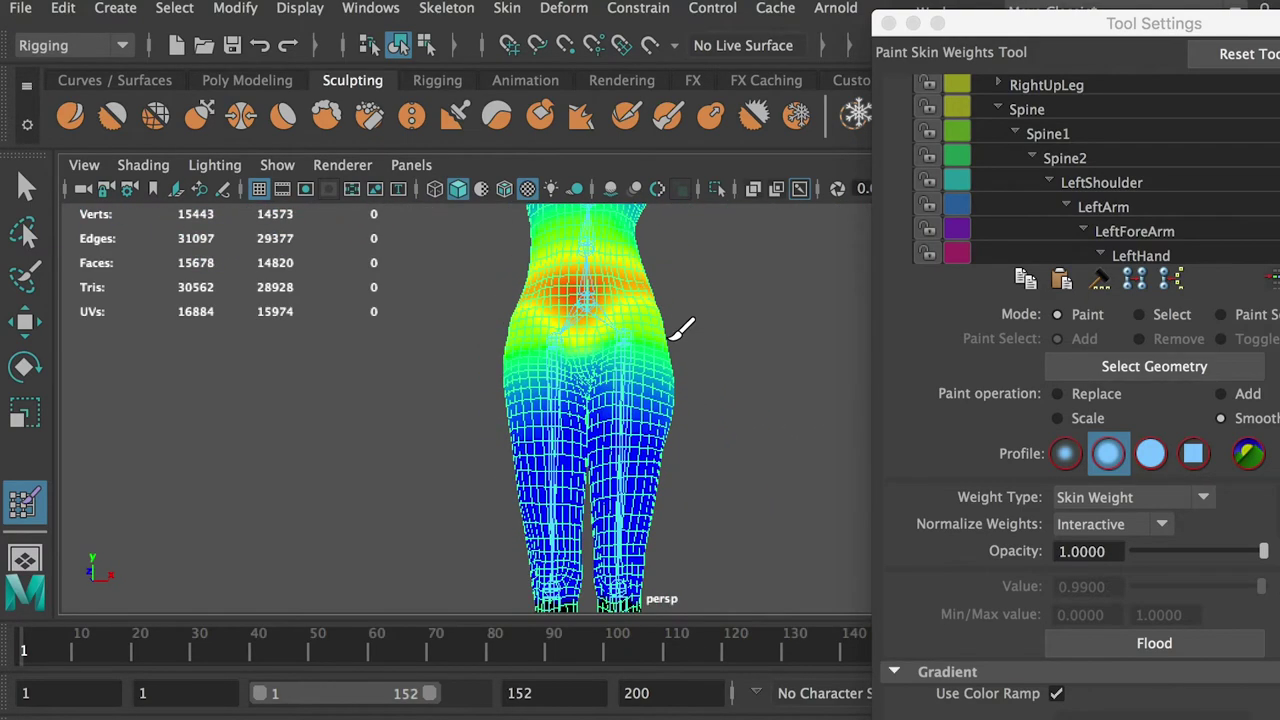
Rotate the left upper leg joint forward to test the hip deformation, and undo the rotation
key(q)
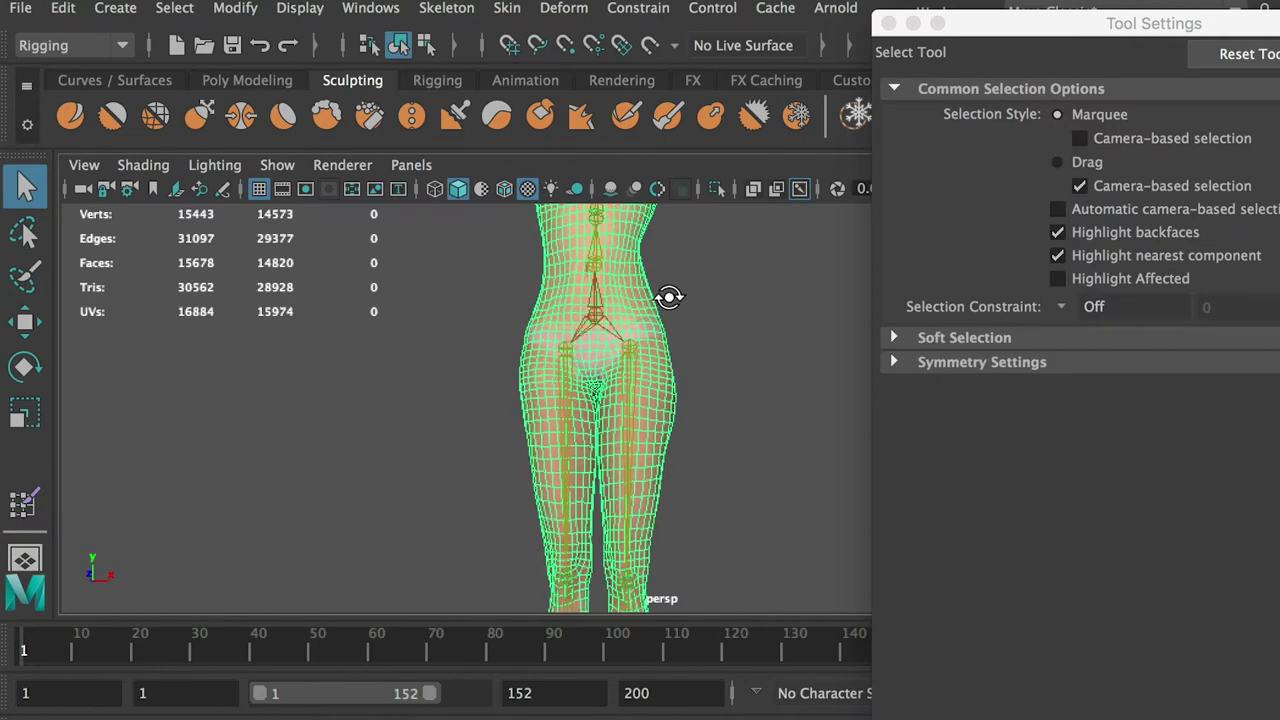
click(652, 326)
click(602, 324)
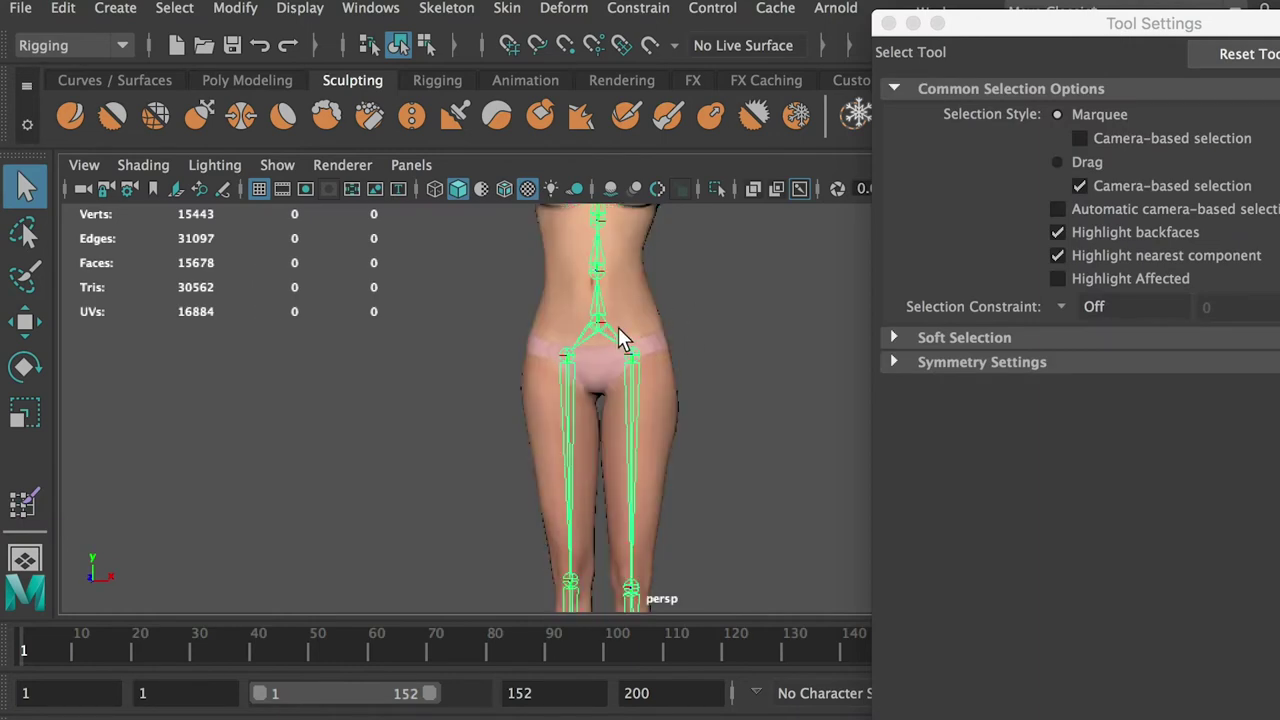
key(e)
drag(588, 278, 593, 250)
click(690, 406)
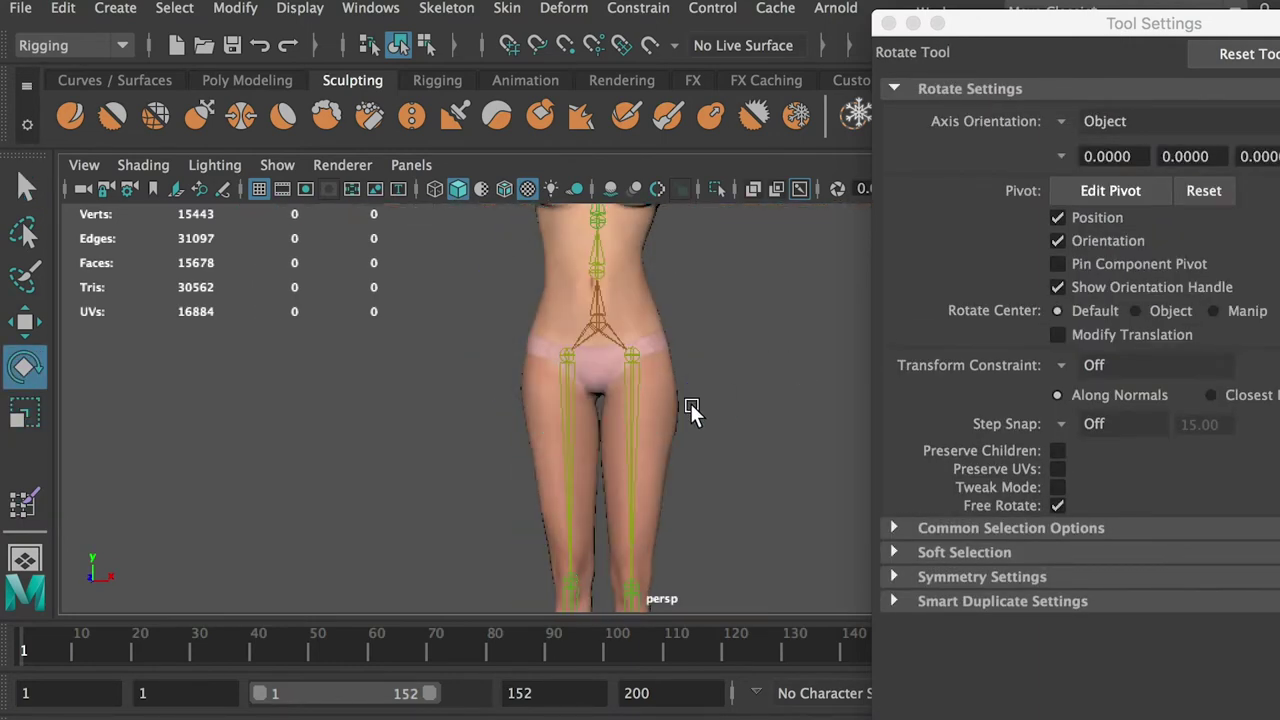
click(633, 409)
drag(620, 318, 624, 235)
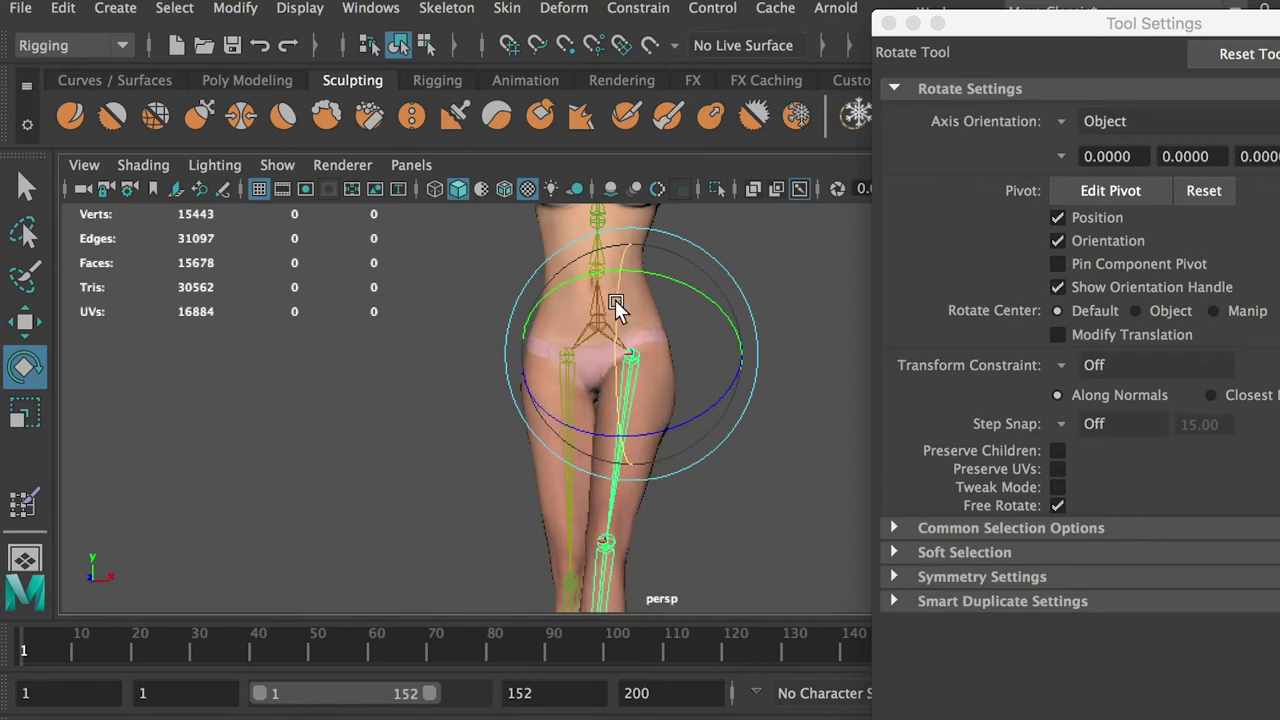
alt+drag(750, 414, 800, 421)
scroll(800, 421, up, 3)
scroll(802, 400, up, 2)
key(super+z)
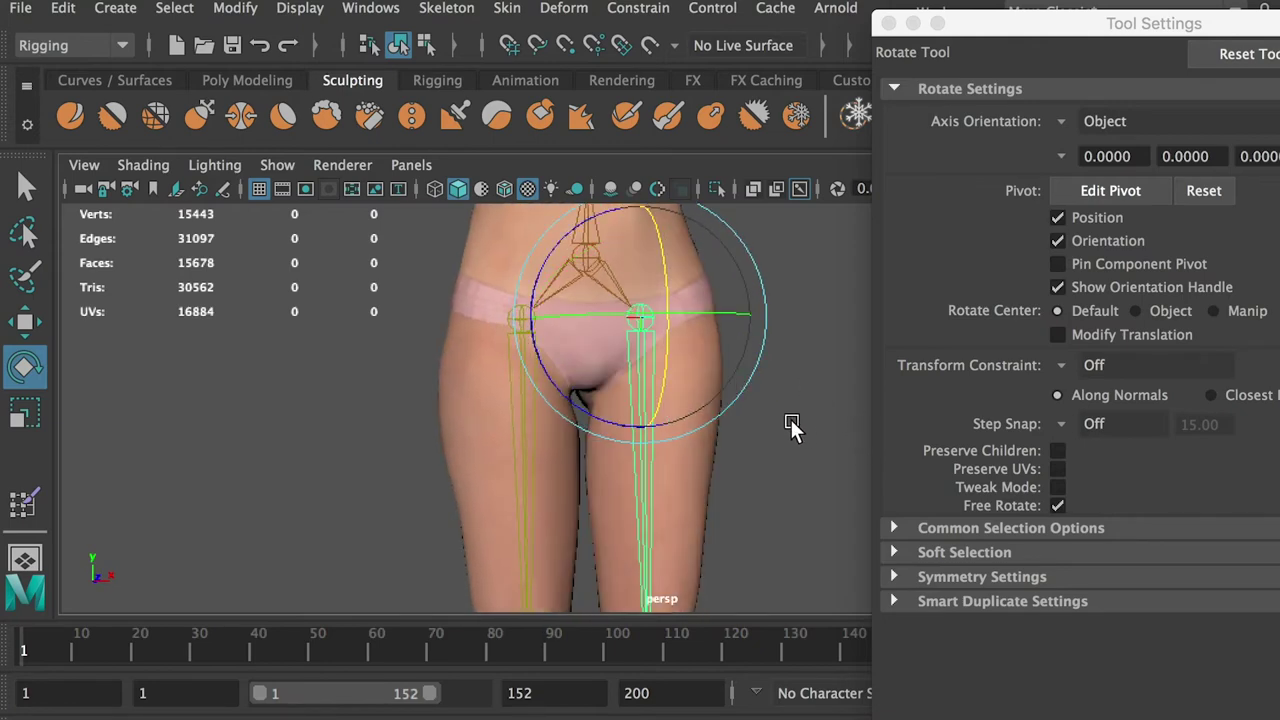
Rotate the left upper leg joint outward and forward, inspect the hip deformation, and undo the rotations
drag(668, 355, 771, 379)
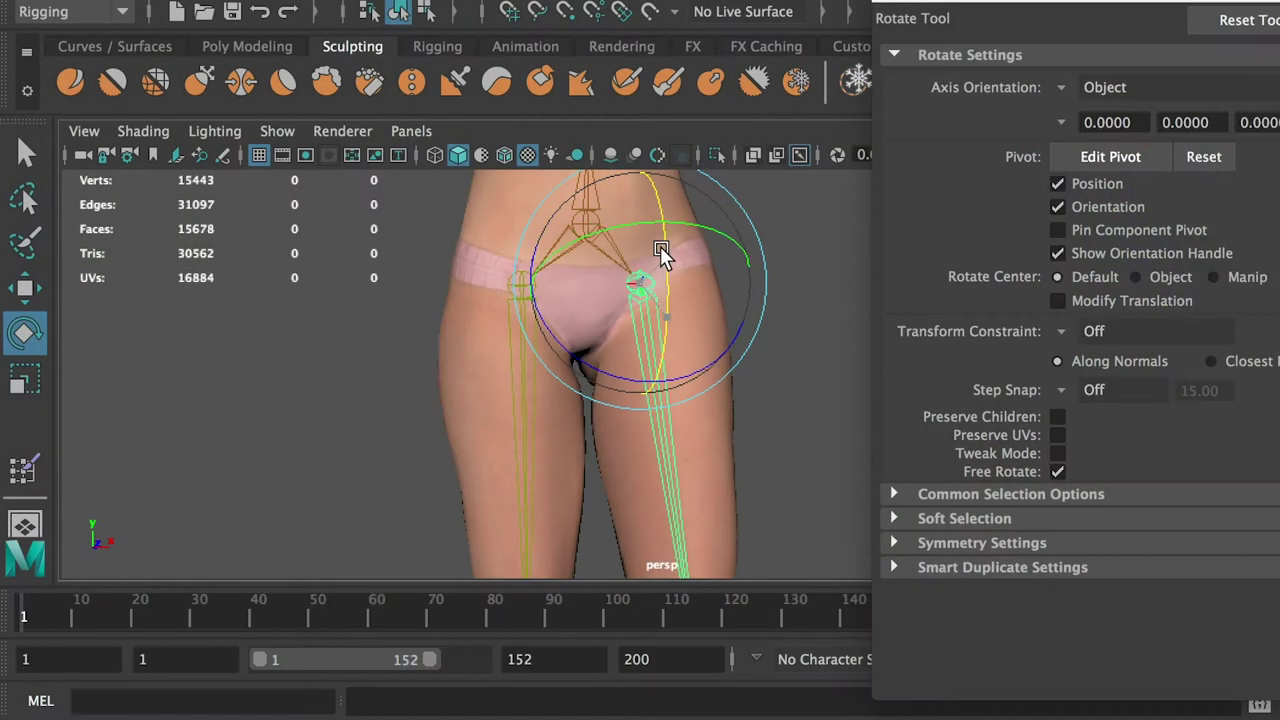
drag(663, 251, 566, 350)
alt+middle_drag(566, 350, 531, 254)
key(z)
key(z)
key(z)
key(z)
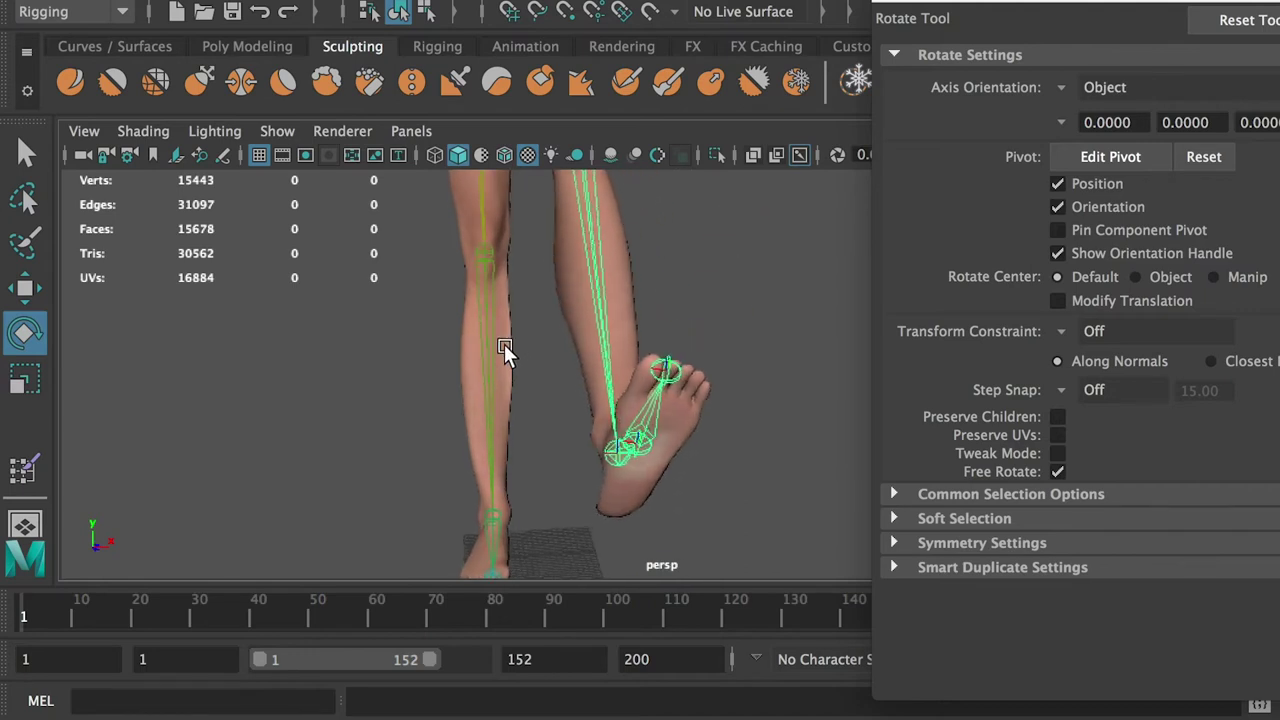
alt+middle_drag(540, 359, 556, 560)
alt+drag(583, 366, 751, 383)
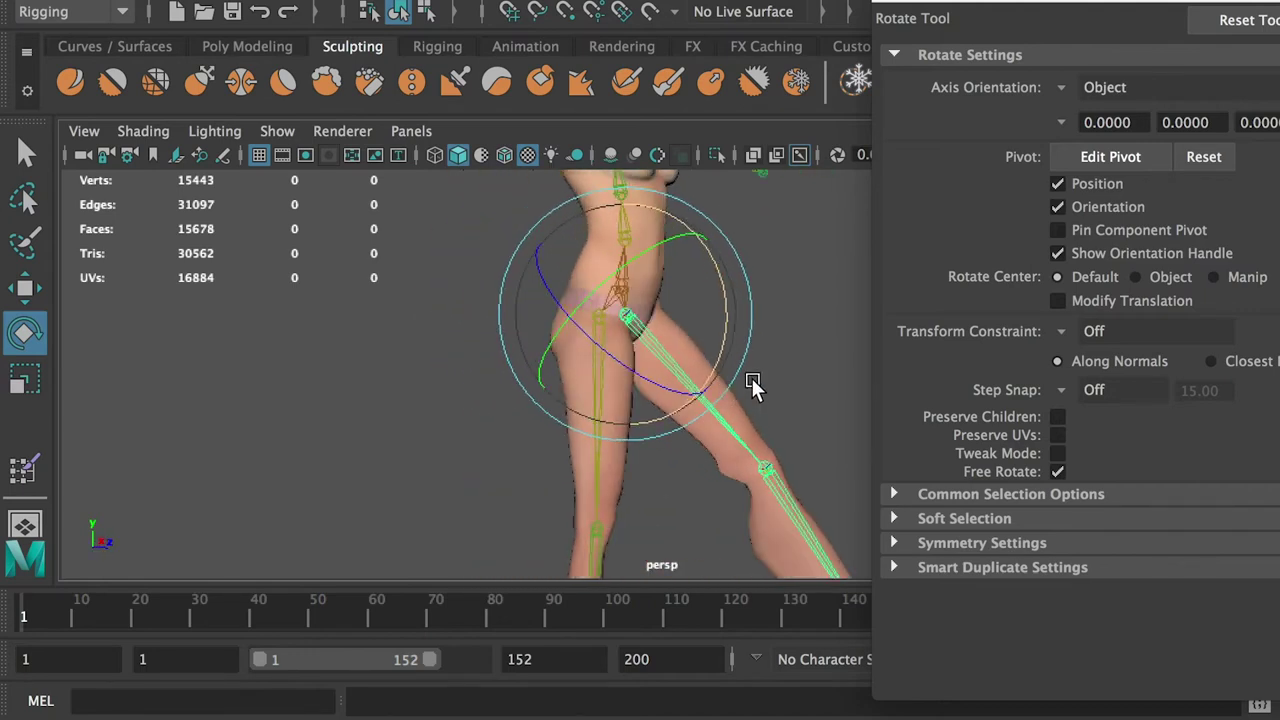
alt+middle_drag(751, 383, 631, 263)
Return to the Paint Skin Weights Tool on the body and inspect the LeftUpLeg influence on the thigh
click(671, 391)
mouse_move(724, 320)
mouse_down()
mouse_move(725, 355)
mouse_move(691, 403)
mouse_move(716, 315)
mouse_up()
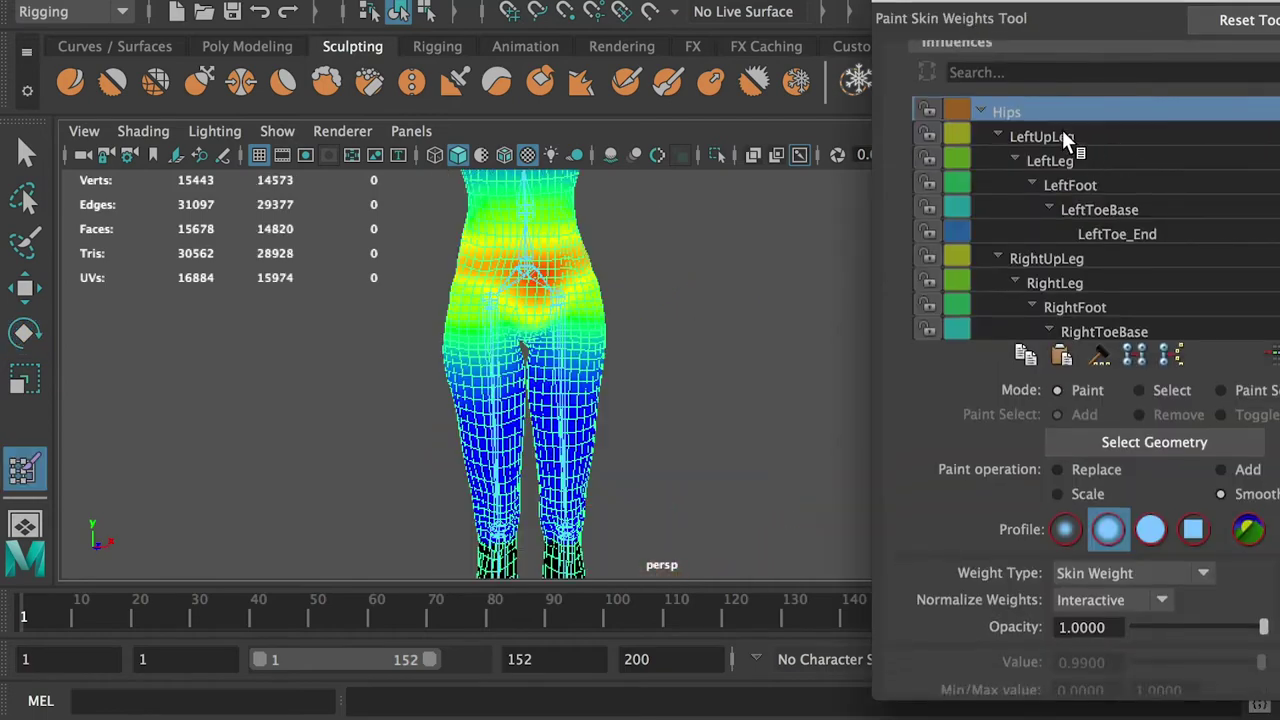
click(1063, 137)
scroll(537, 335, up, 5)
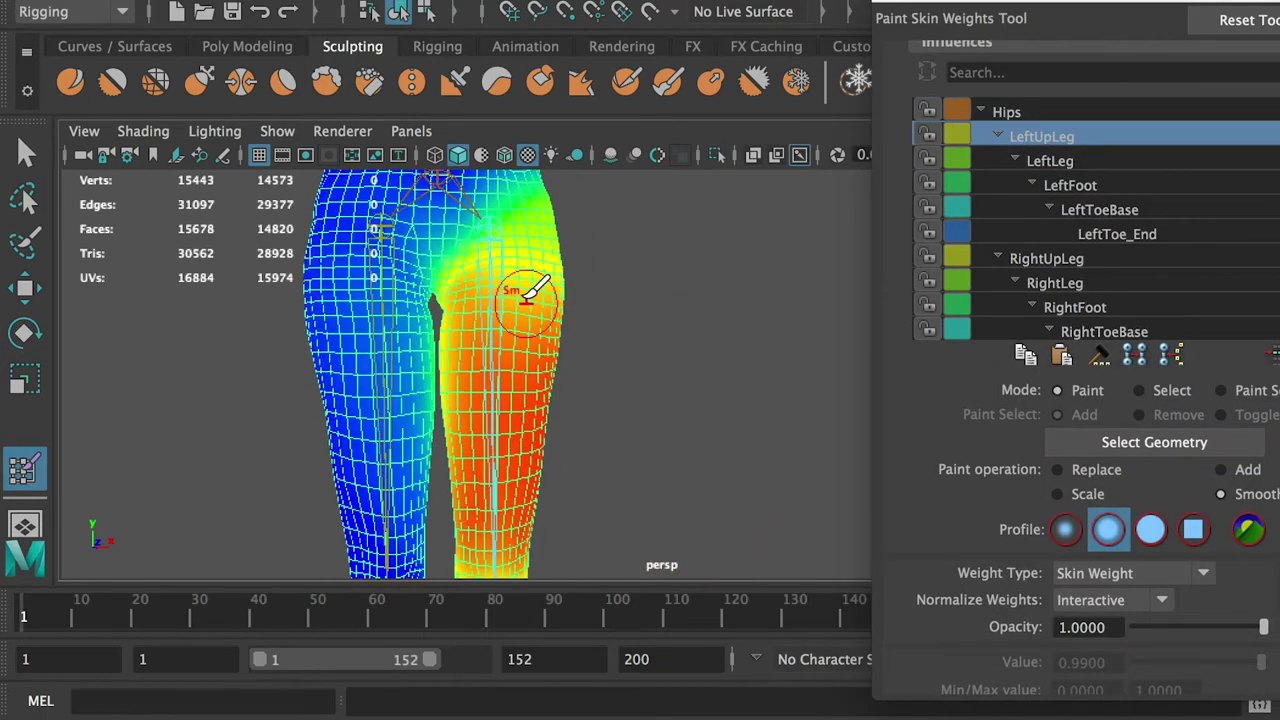
alt+drag(433, 355, 366, 346)
alt+middle_drag(443, 354, 515, 296)
scroll(1240, 537, down, 5)
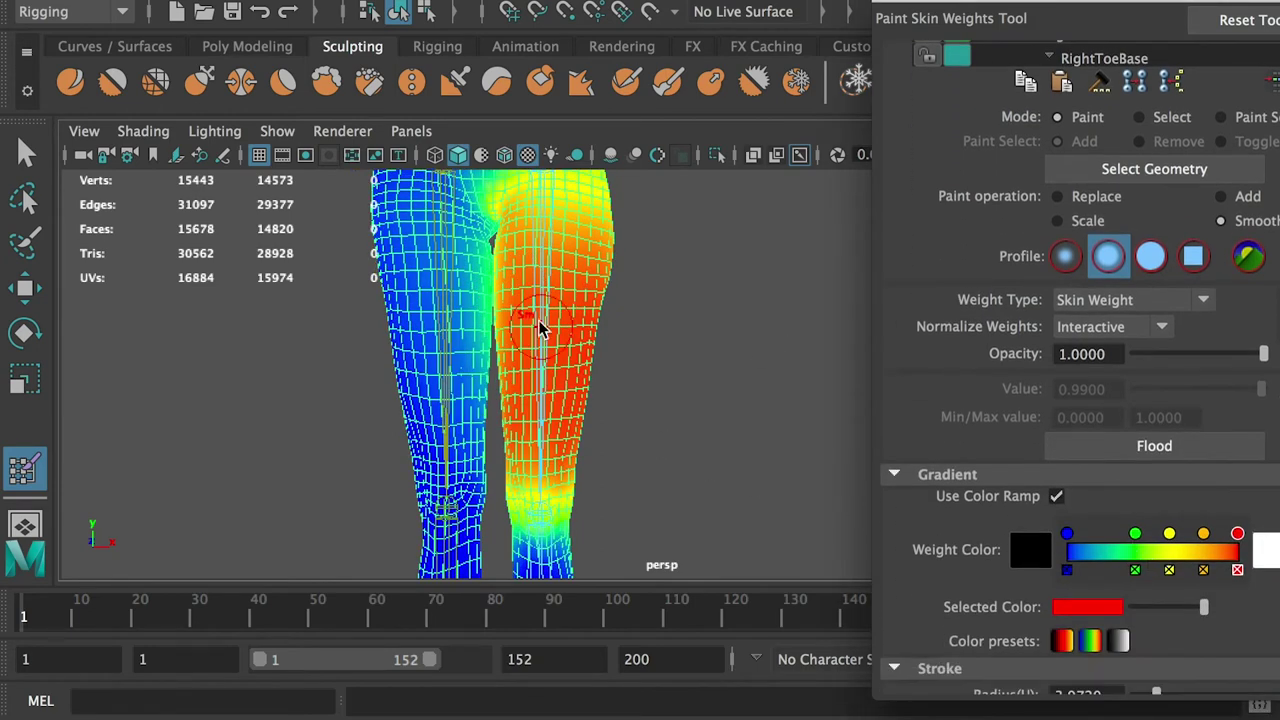
mouse_move(600, 378)
alt+middle_down()
mouse_move(611, 351)
mouse_move(603, 389)
alt+middle_up()
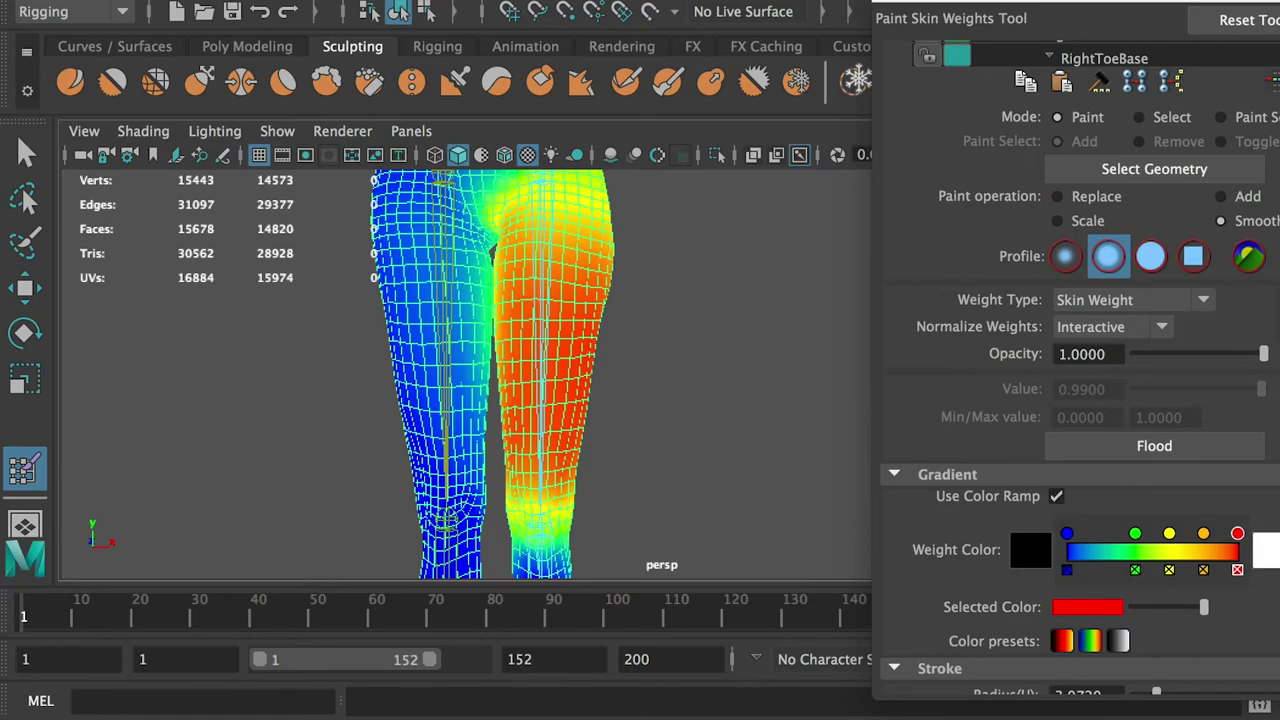
Display the LeftLeg influence and inspect its weights across the legs and the rest of the body
scroll(1120, 240, up, 5)
click(1072, 230)
alt+drag(712, 402, 550, 308)
alt+drag(537, 485, 729, 471)
alt+right_drag(729, 471, 519, 356)
alt+middle_drag(580, 337, 550, 480)
alt+middle_drag(718, 246, 554, 524)
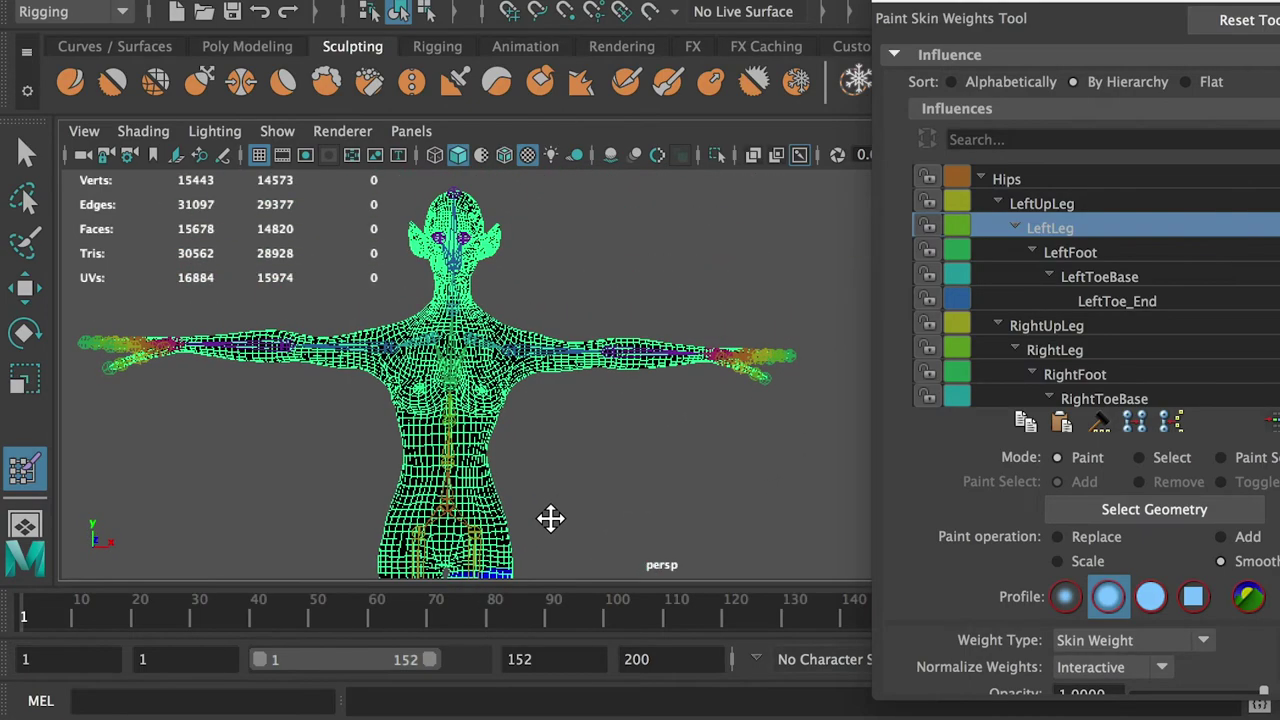
alt+middle_drag(623, 432, 611, 383)
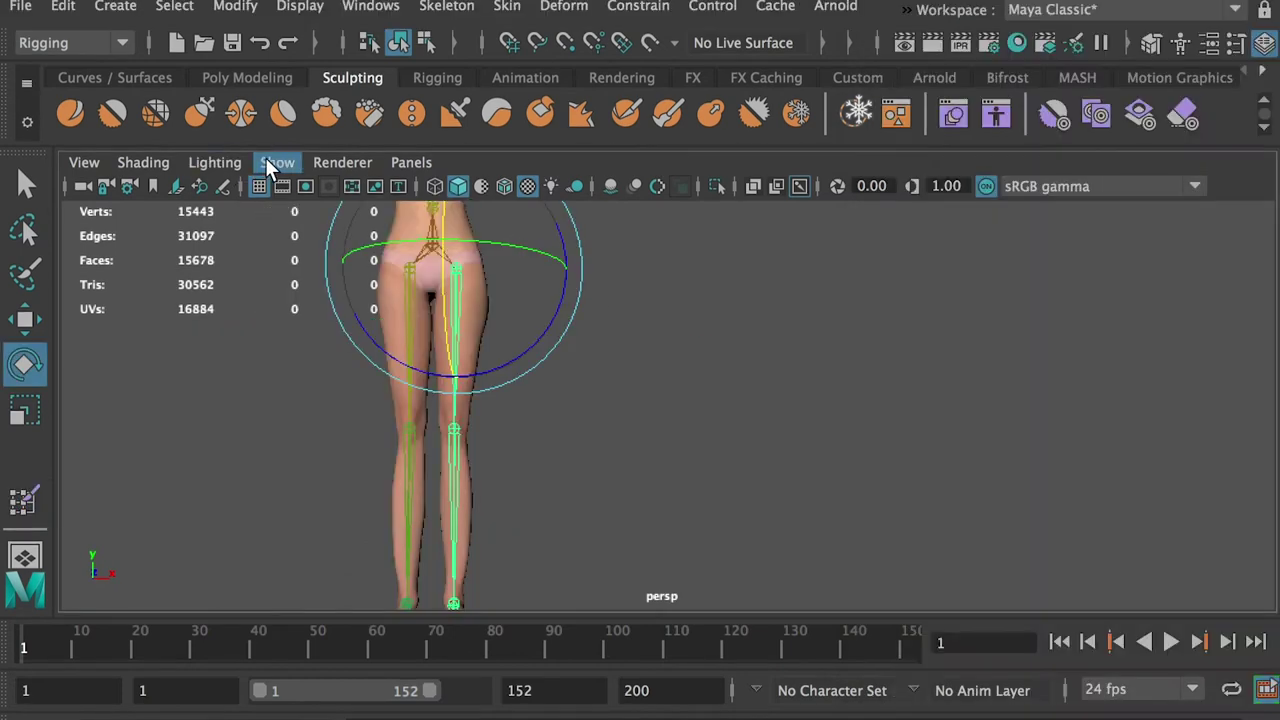
Hide the joints in the viewport and select the body mesh
click(277, 162)
click(385, 352)
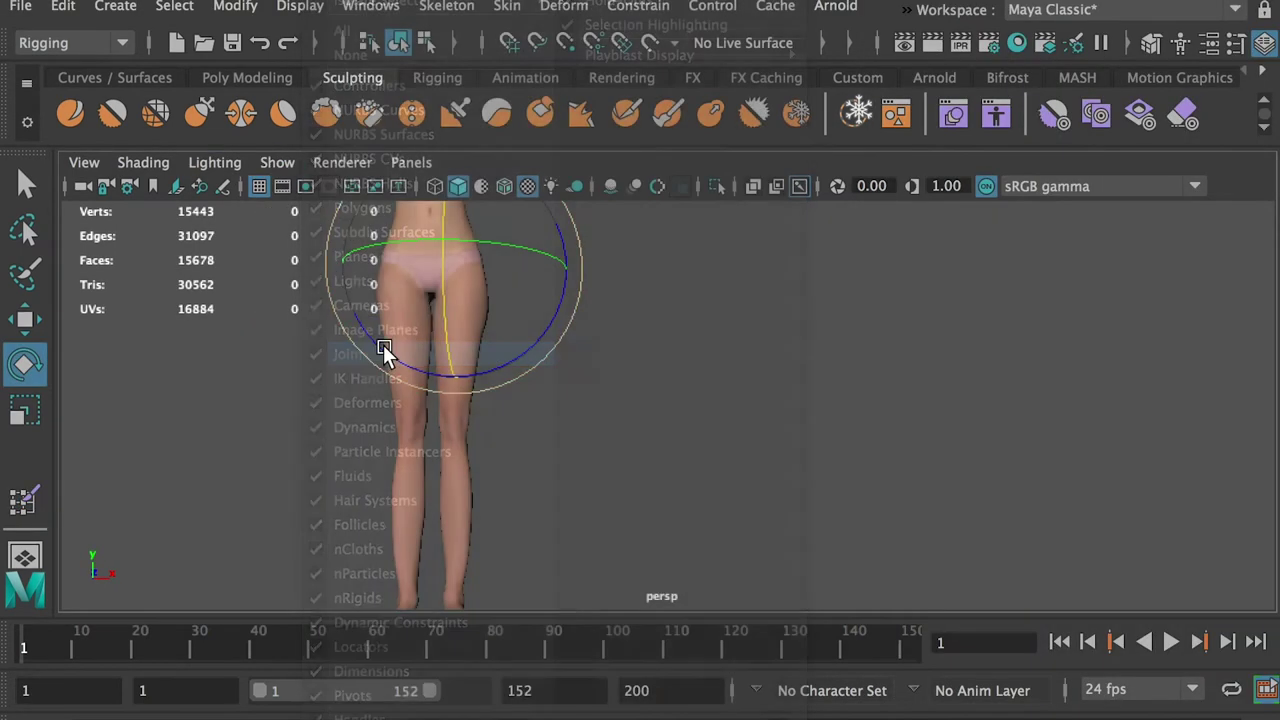
key(q)
click(471, 468)
alt+right_drag(500, 357, 420, 342)
alt+middle_drag(420, 342, 536, 440)
alt+drag(492, 390, 951, 415)
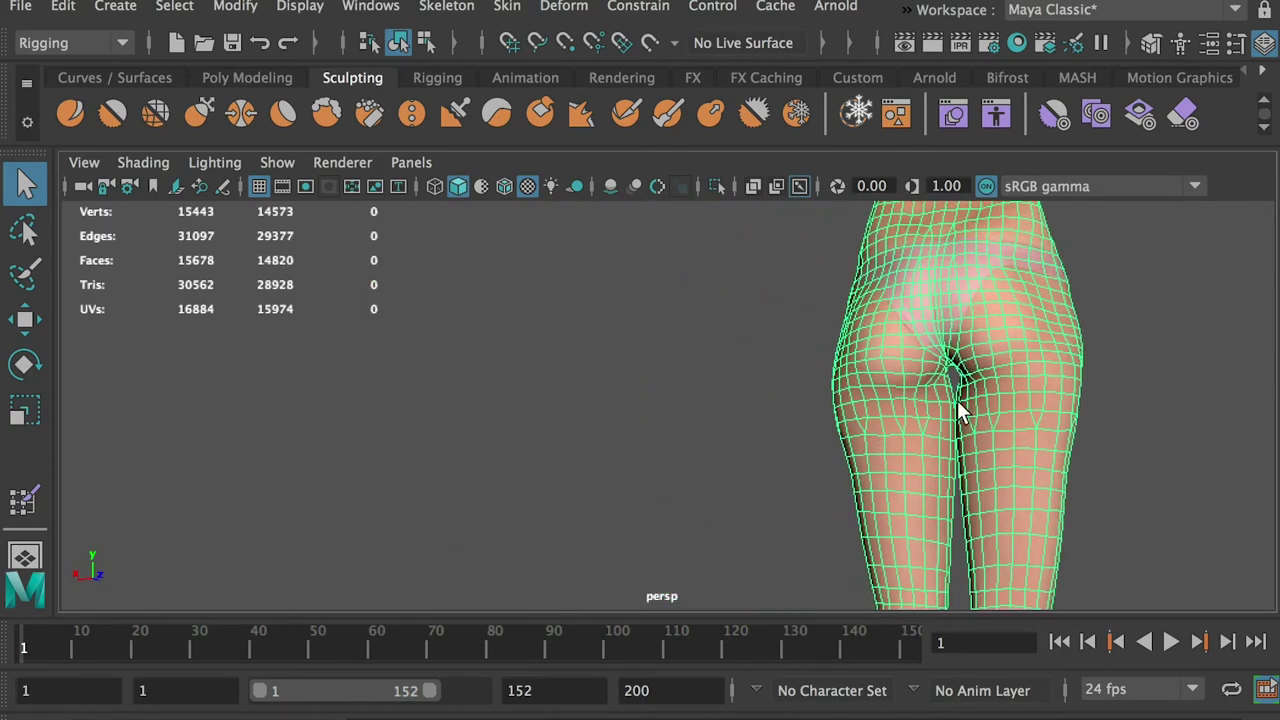
Switch the body mesh to vertex mode and select all vertices of the left foot and lower calf
alt+right_drag(985, 422, 755, 446)
alt+middle_drag(950, 443, 840, 243)
alt+right_drag(850, 515, 708, 535)
alt+middle_drag(708, 535, 731, 460)
alt+drag(733, 466, 811, 454)
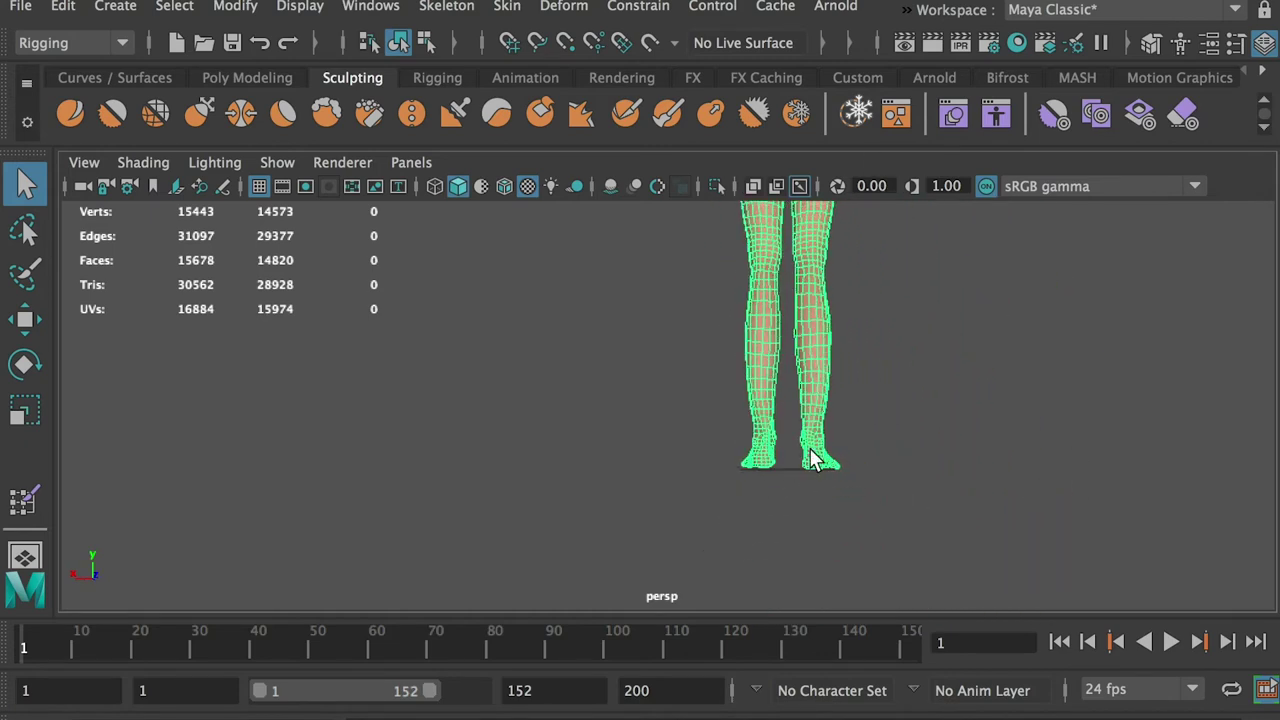
alt+drag(762, 414, 740, 333)
right_drag(755, 368, 876, 512)
drag(778, 421, 886, 620)
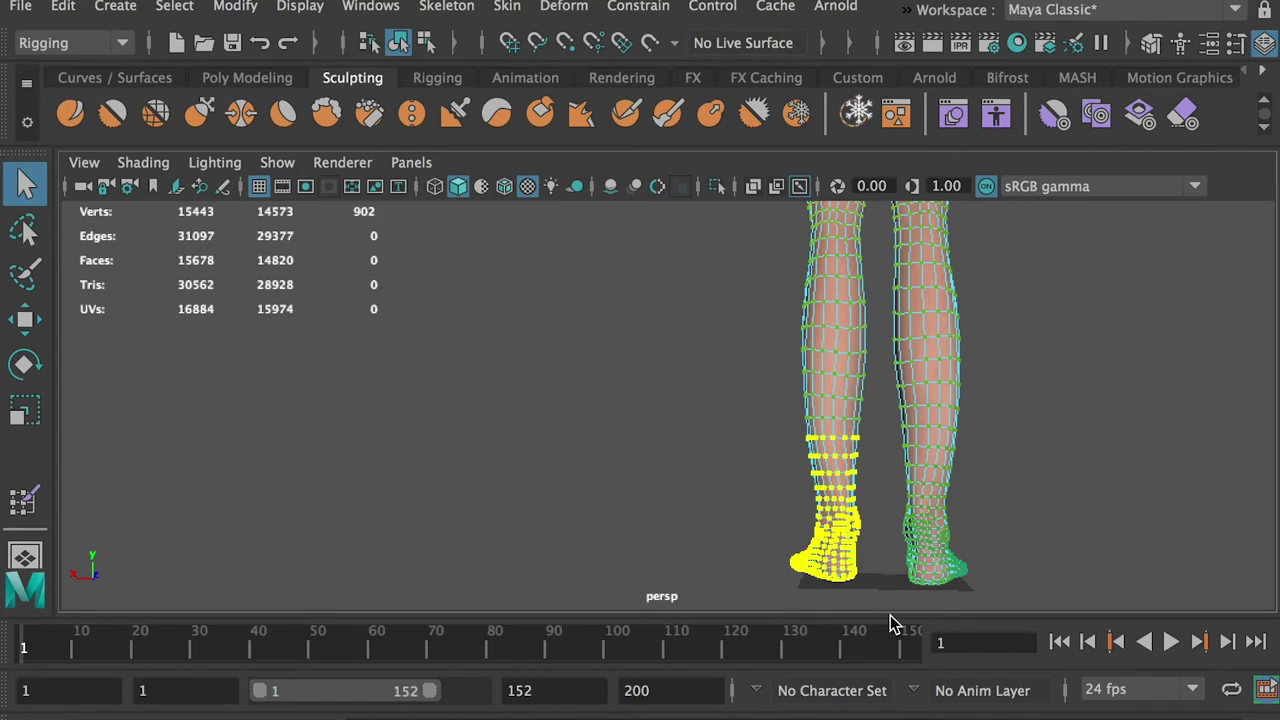
Grow the vertex selection up the left leg to the knee
key(shift+period)
alt+right_drag(888, 611, 796, 455)
key(shift+period)
key(shift+period)
key(shift+period)
key(shift+period)
key(shift+period)
key(shift+period)
key(shift+period)
key(shift+period)
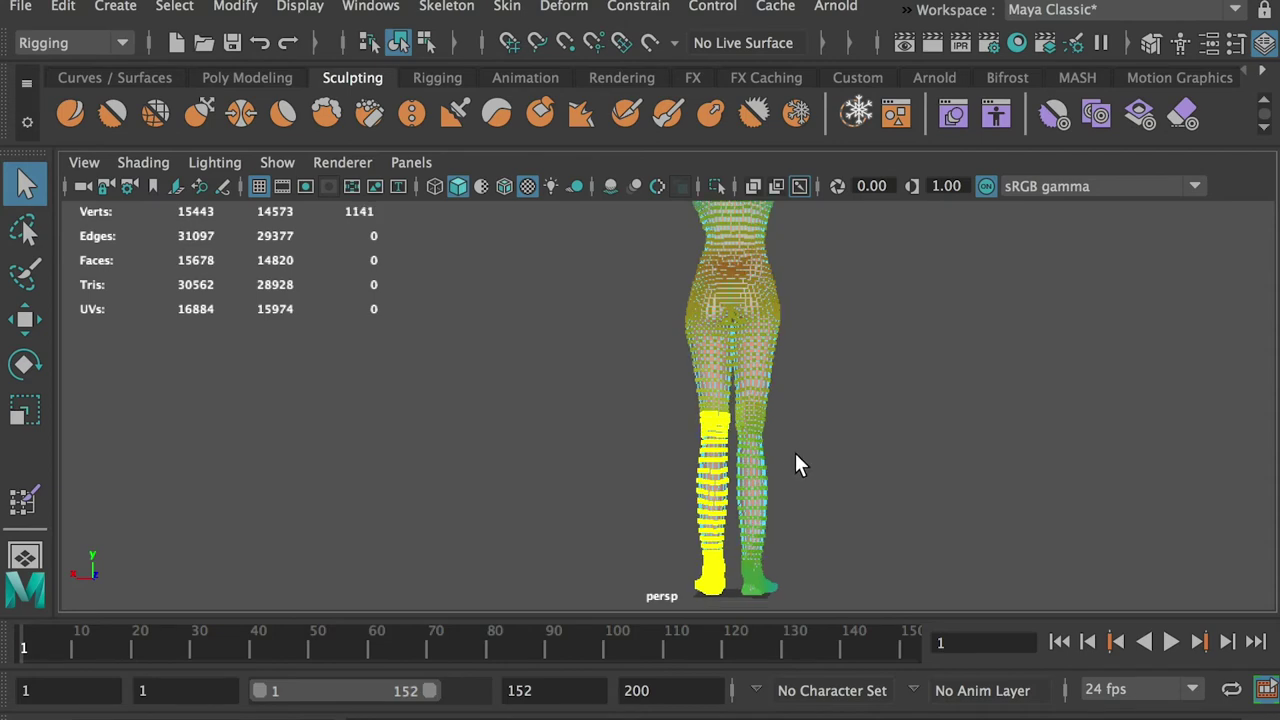
Grow the vertex selection up the left thigh to just below the buttock
key(shift+period)
key(shift+period)
key(shift+period)
alt+right_drag(613, 338, 928, 347)
alt+middle_drag(866, 356, 824, 550)
alt+right_drag(724, 356, 781, 402)
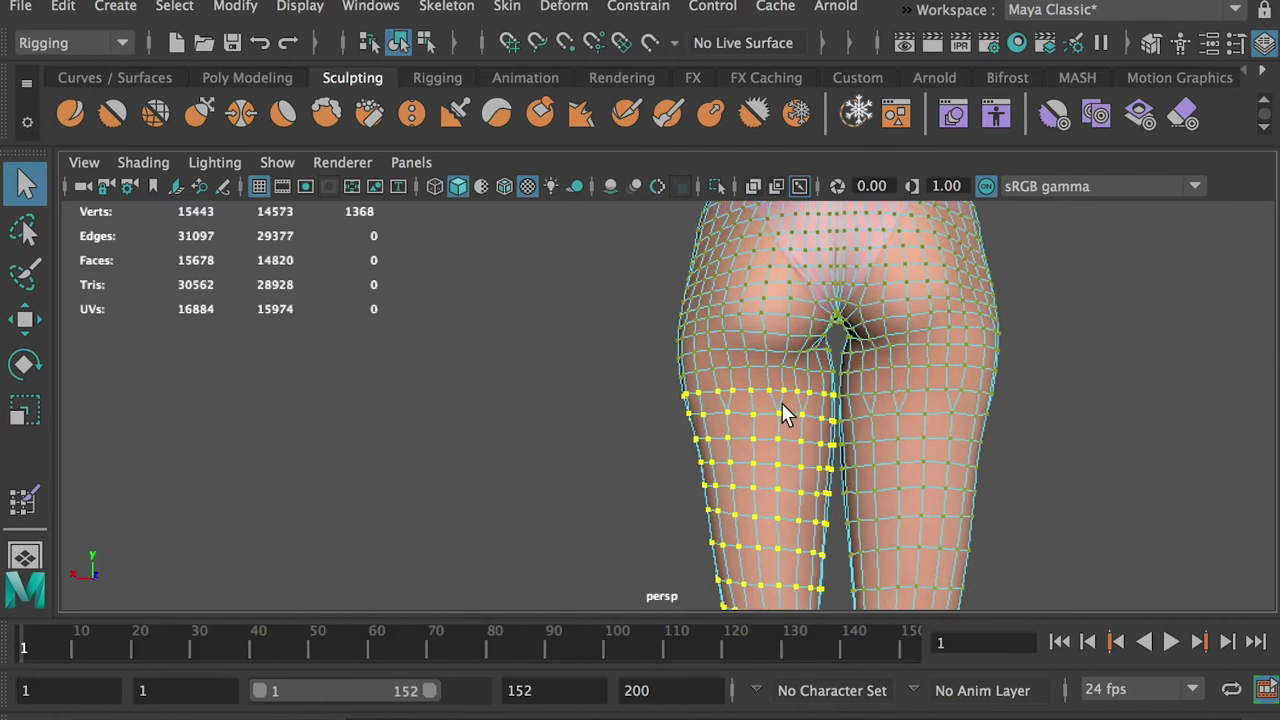
alt+middle_drag(781, 402, 763, 449)
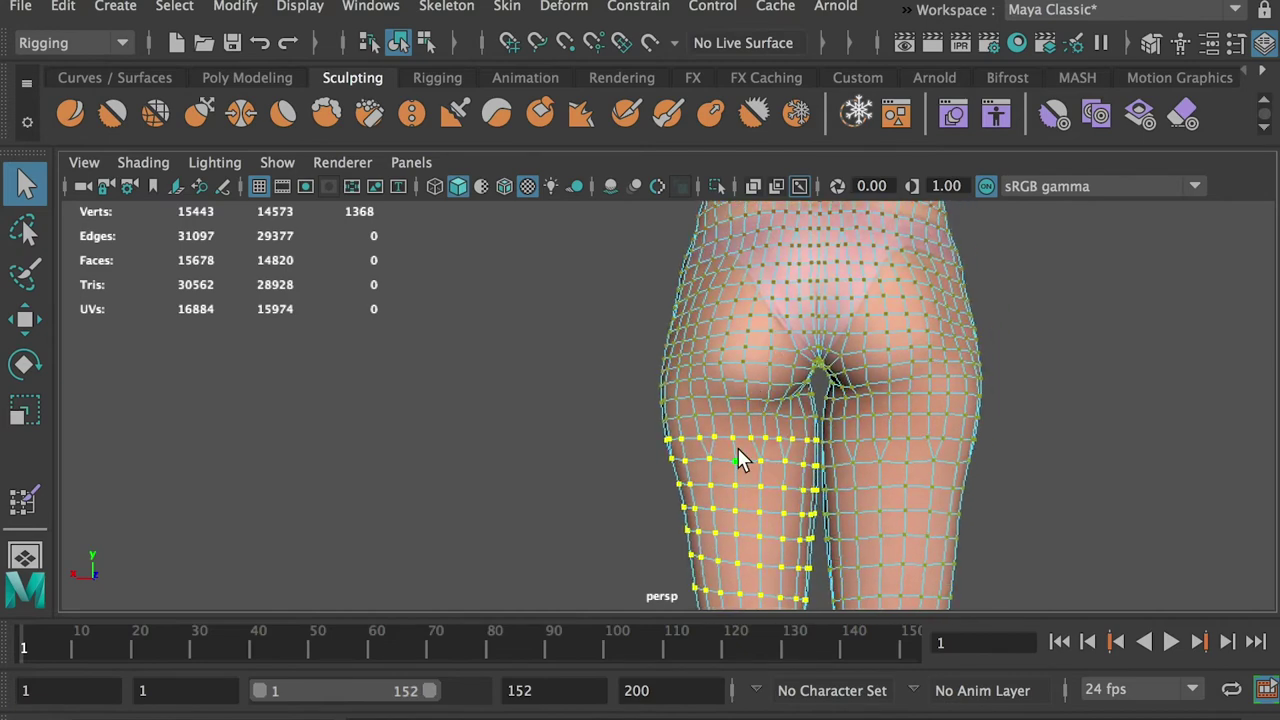
alt+drag(641, 420, 764, 430)
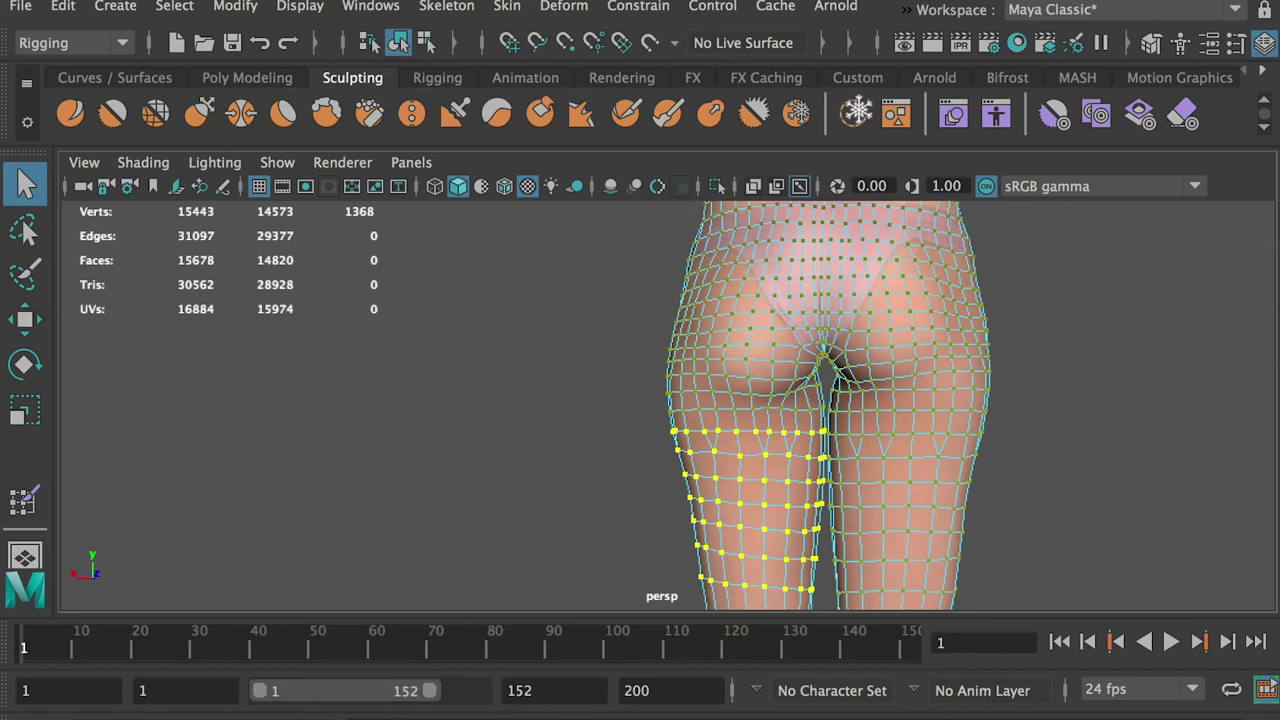
Set the RightFoot, RightLeg, RightToeBase, RightToe_End and RightUpLeg weights of all selected left leg vertices to 0 in the Component Editor
drag(1279, 307, 418, 73)
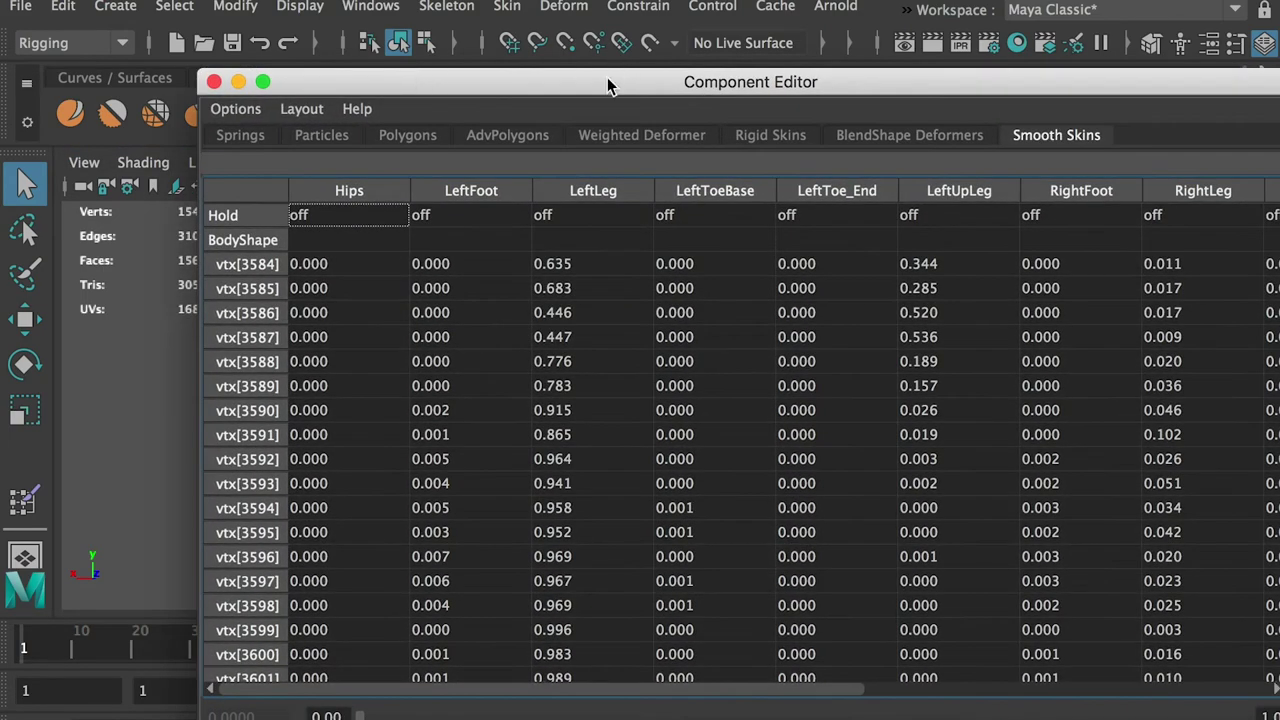
drag(602, 78, 508, 43)
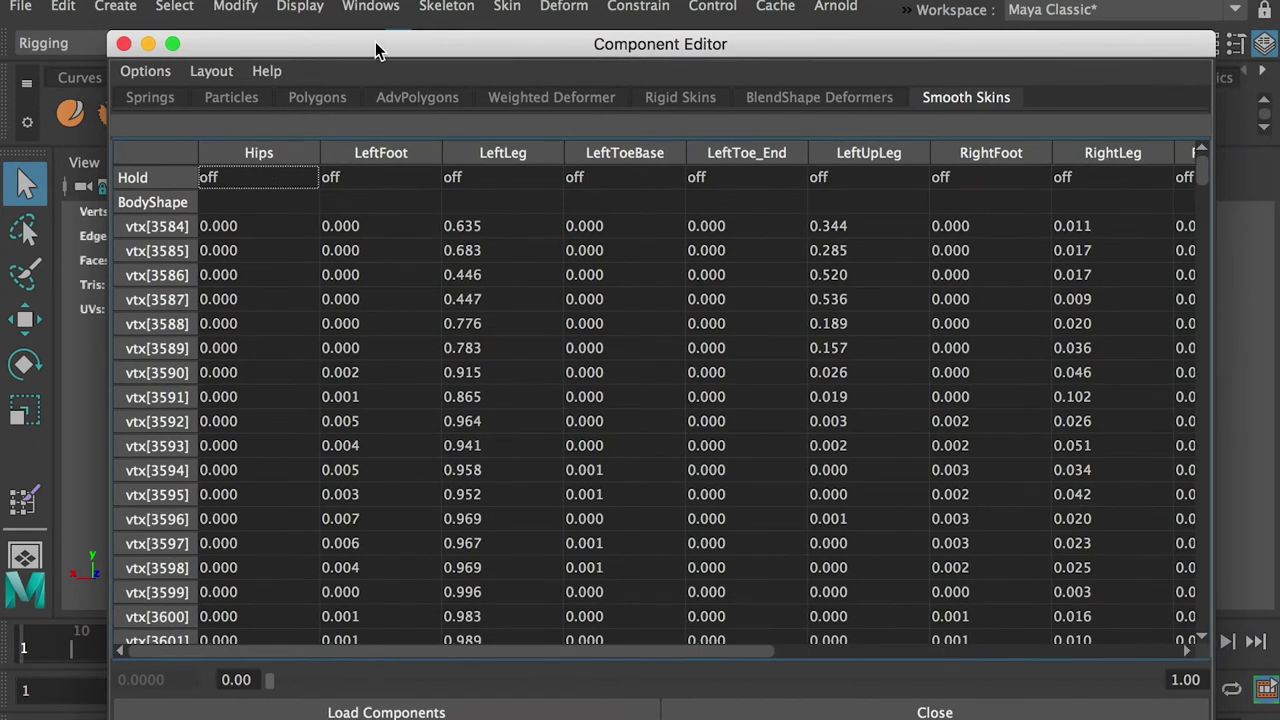
drag(392, 41, 380, 40)
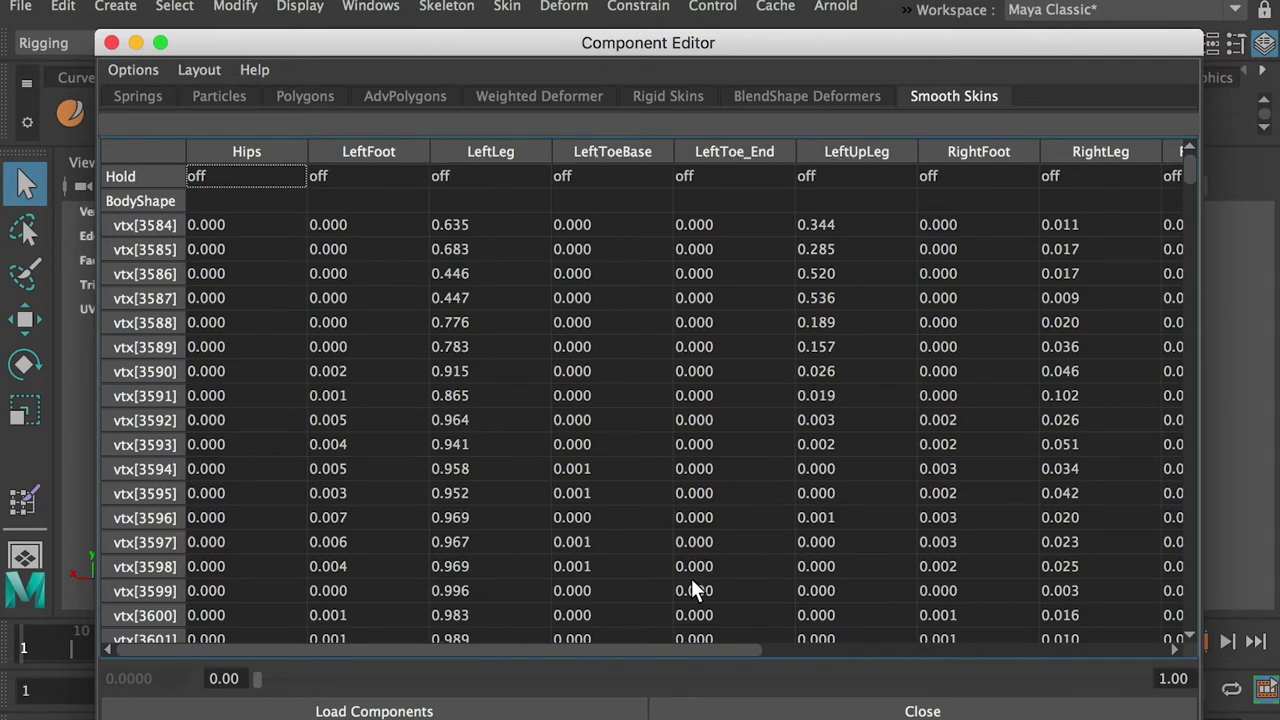
drag(664, 650, 1046, 676)
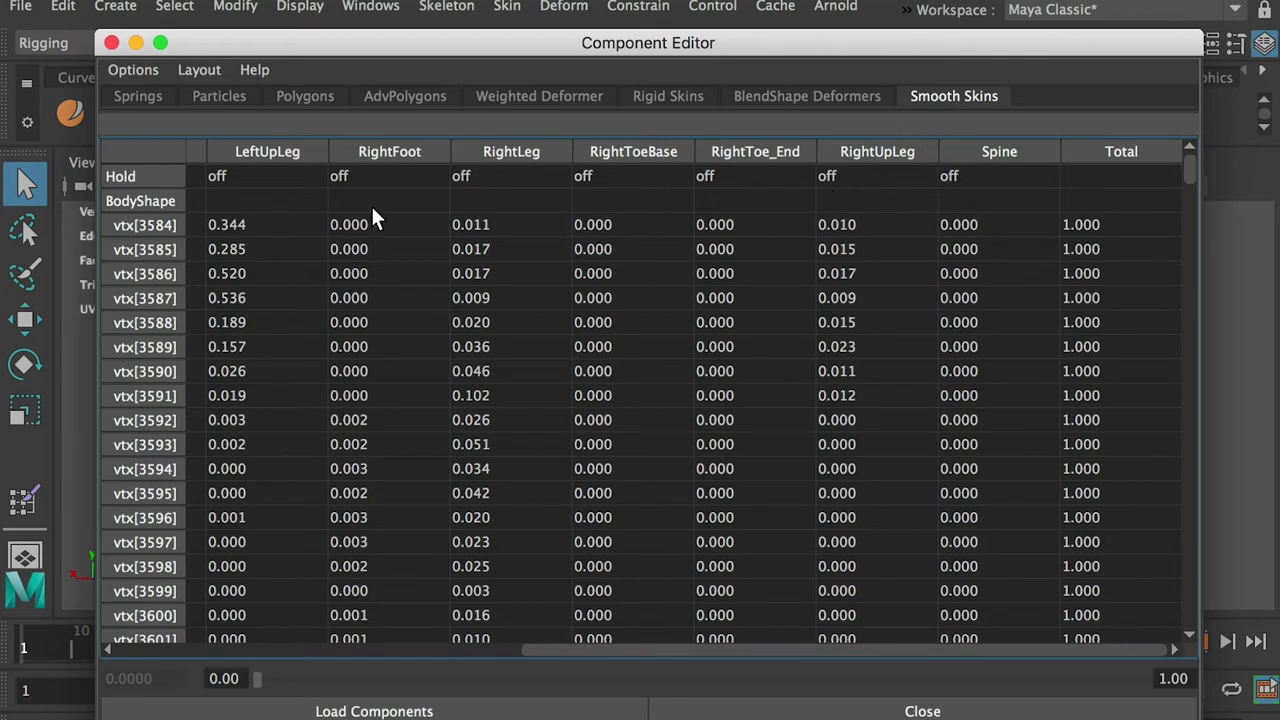
drag(348, 224, 846, 642)
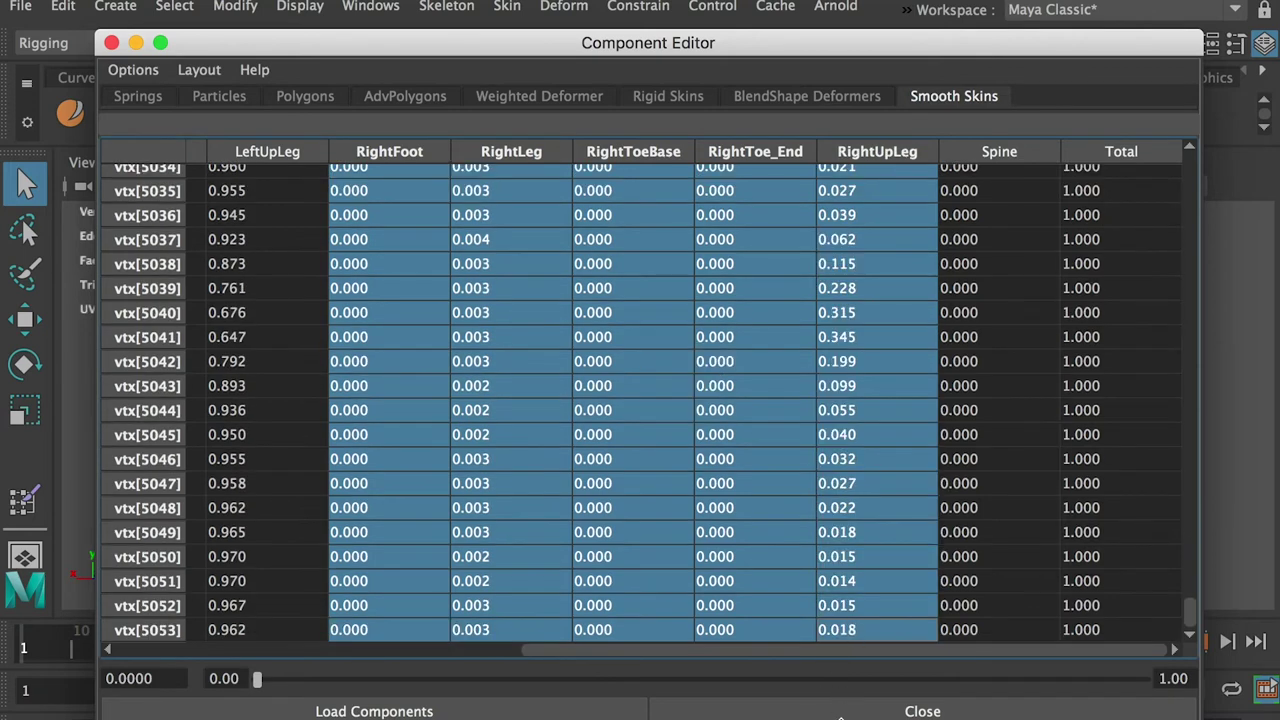
drag(841, 718, 846, 700)
text(0)
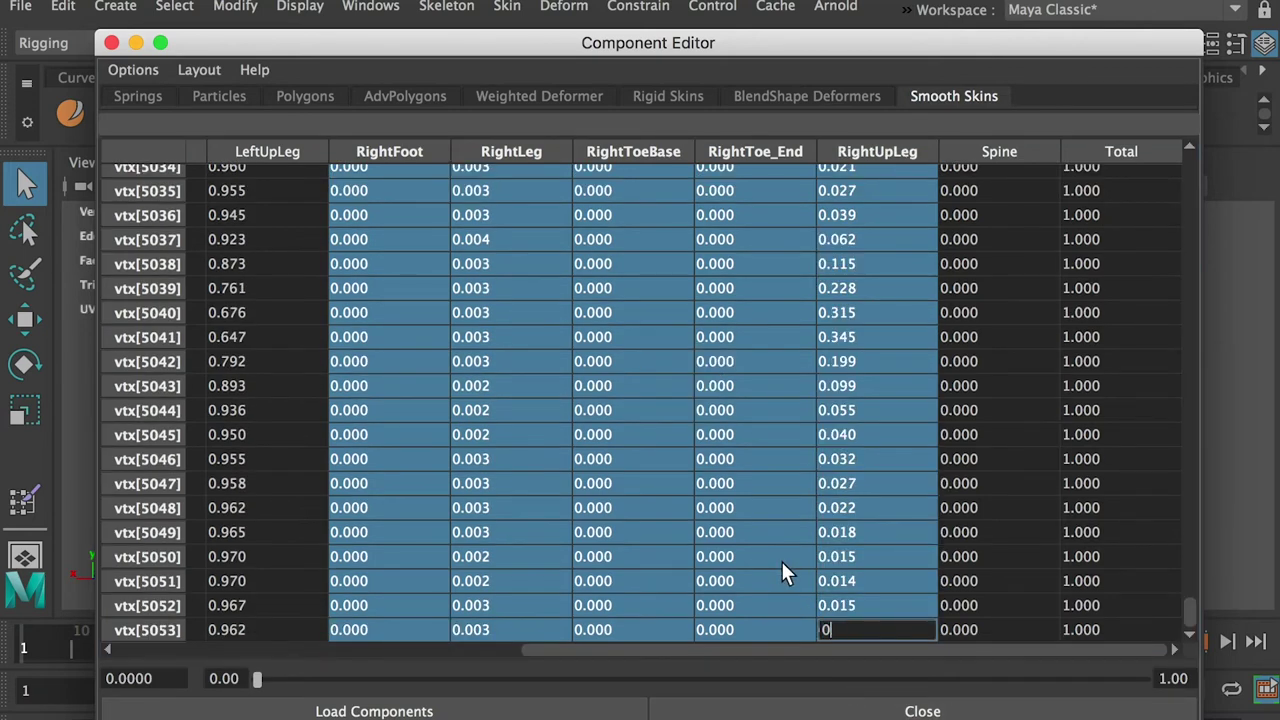
key(Return)
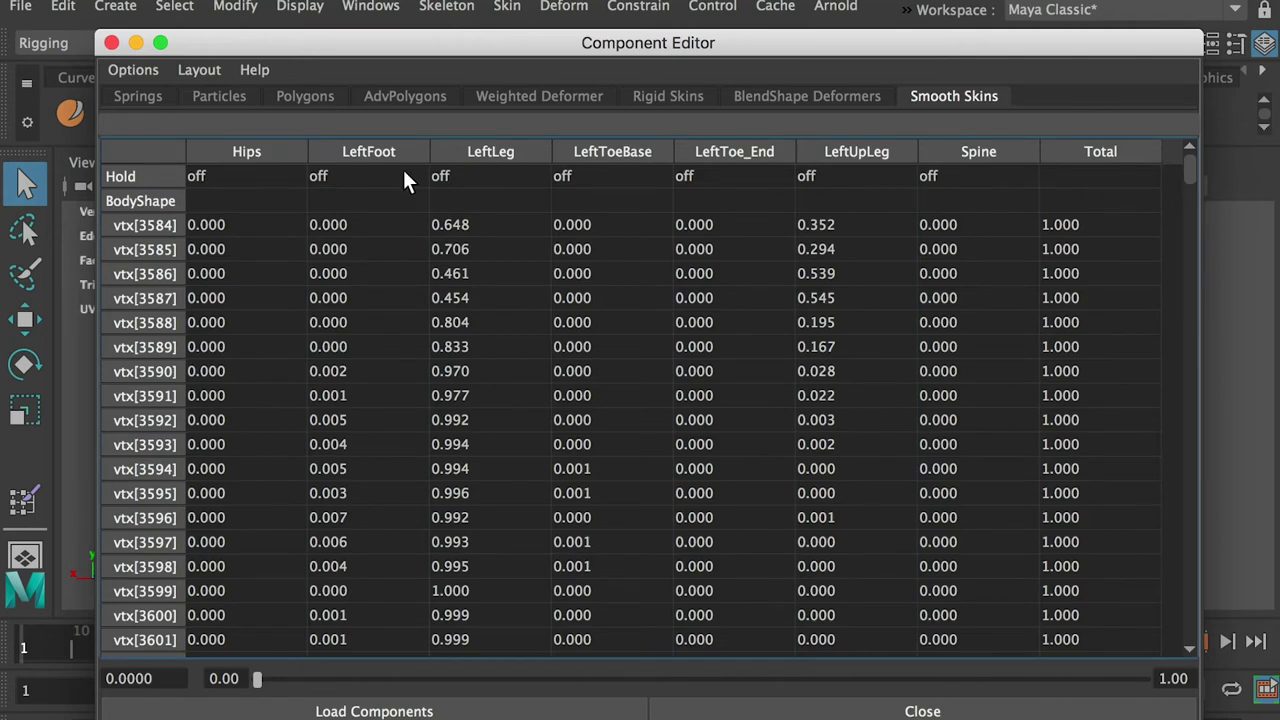
drag(874, 58, 1279, 306)
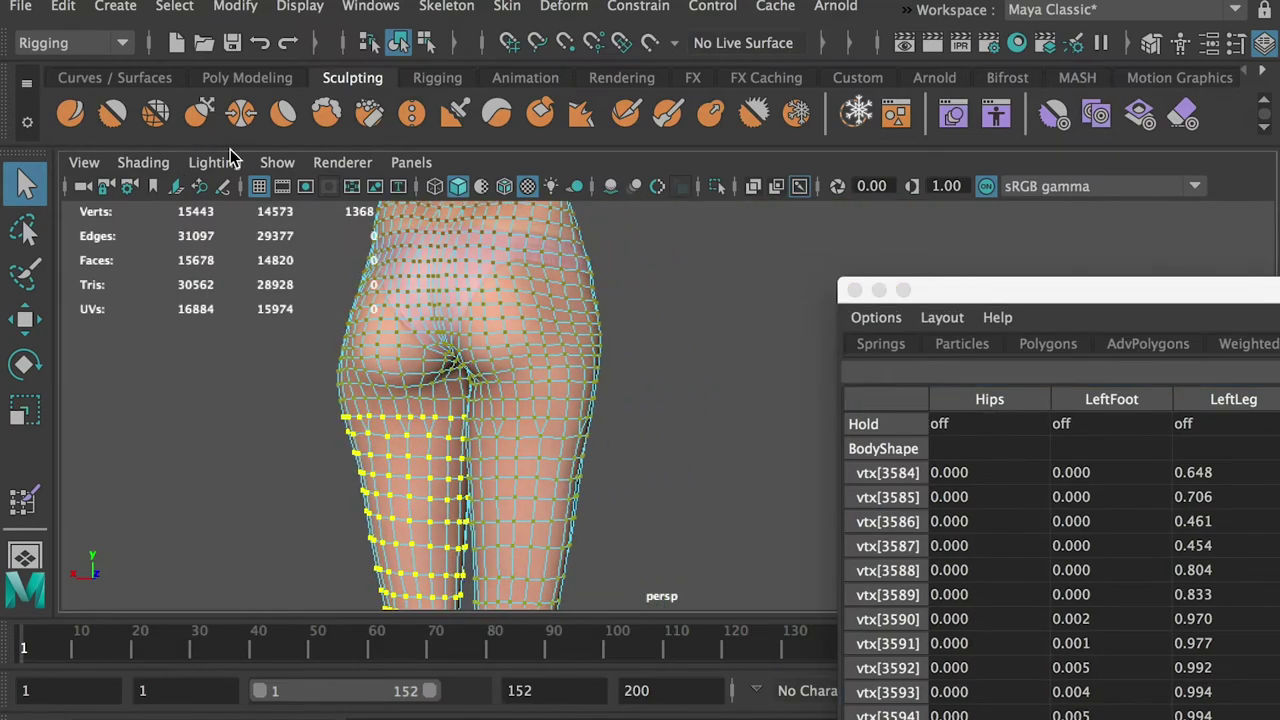
Show the joints in the viewport and check them against the selected left leg vertices
click(277, 162)
click(357, 354)
alt+drag(359, 316, 419, 315)
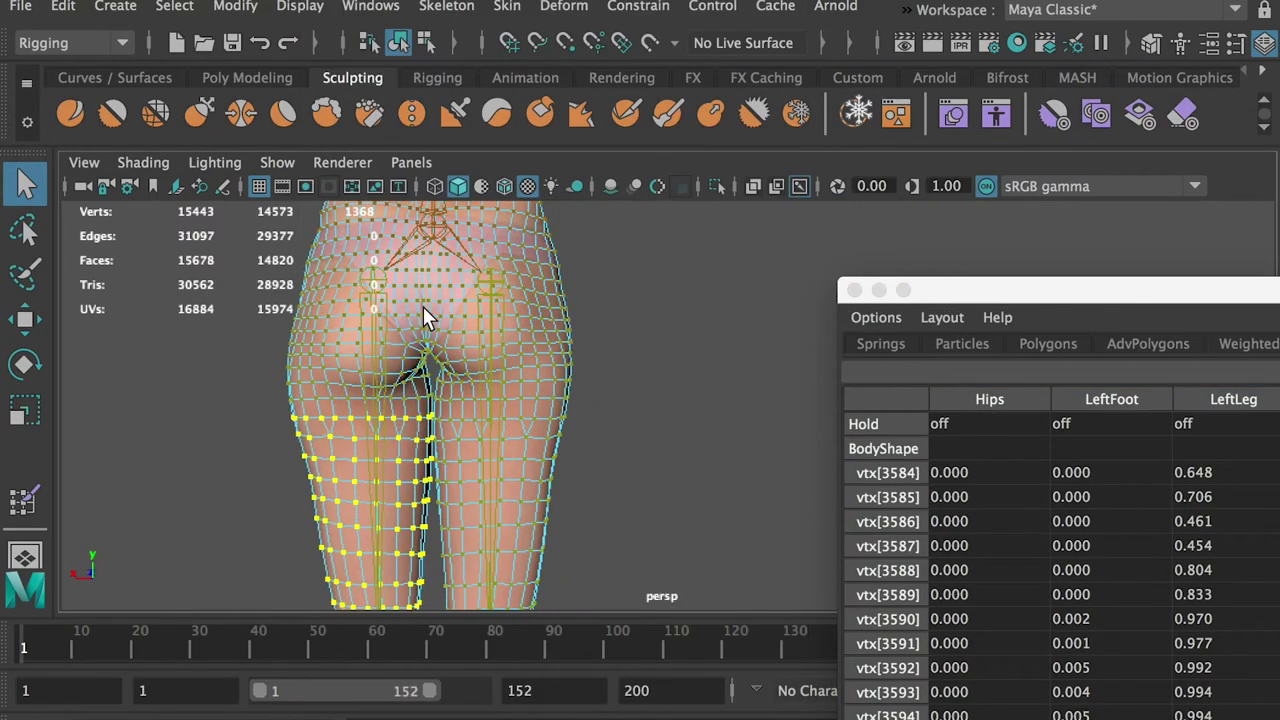
alt+drag(502, 249, 458, 251)
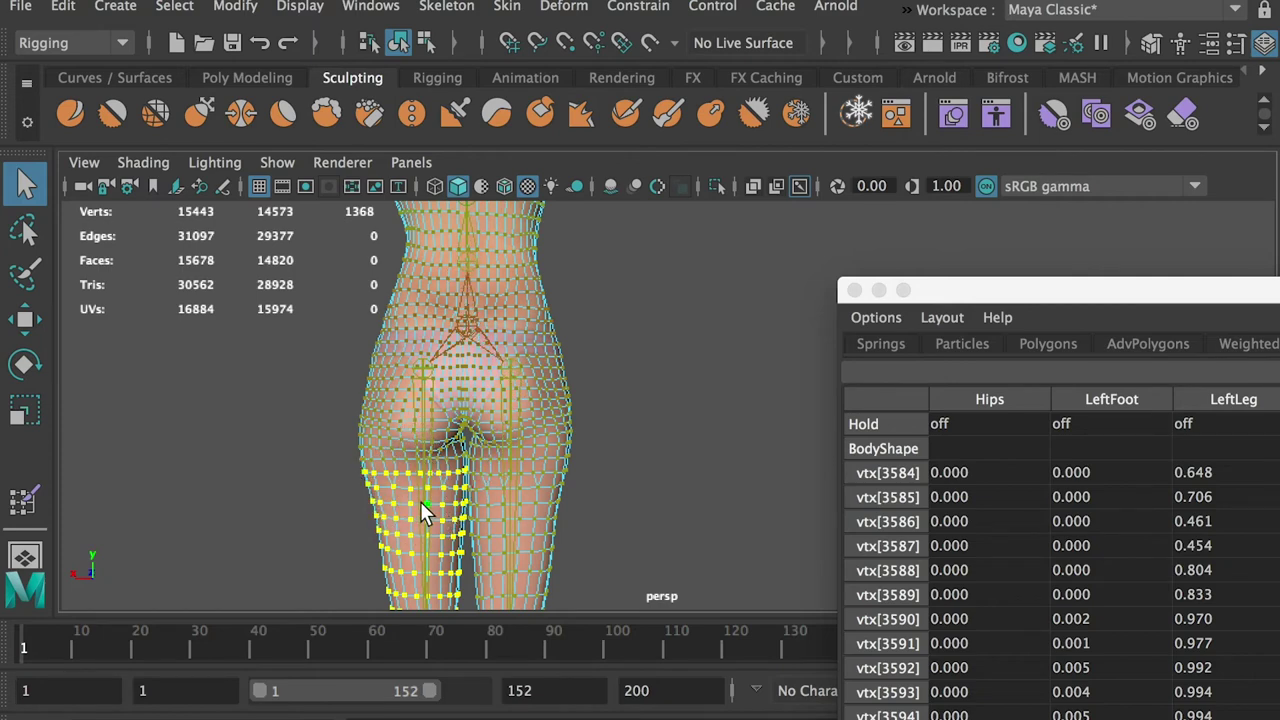
Examine the remaining Hips, Spine and left leg joint weights of the selected vertices in the Component Editor
drag(1204, 293, 384, 171)
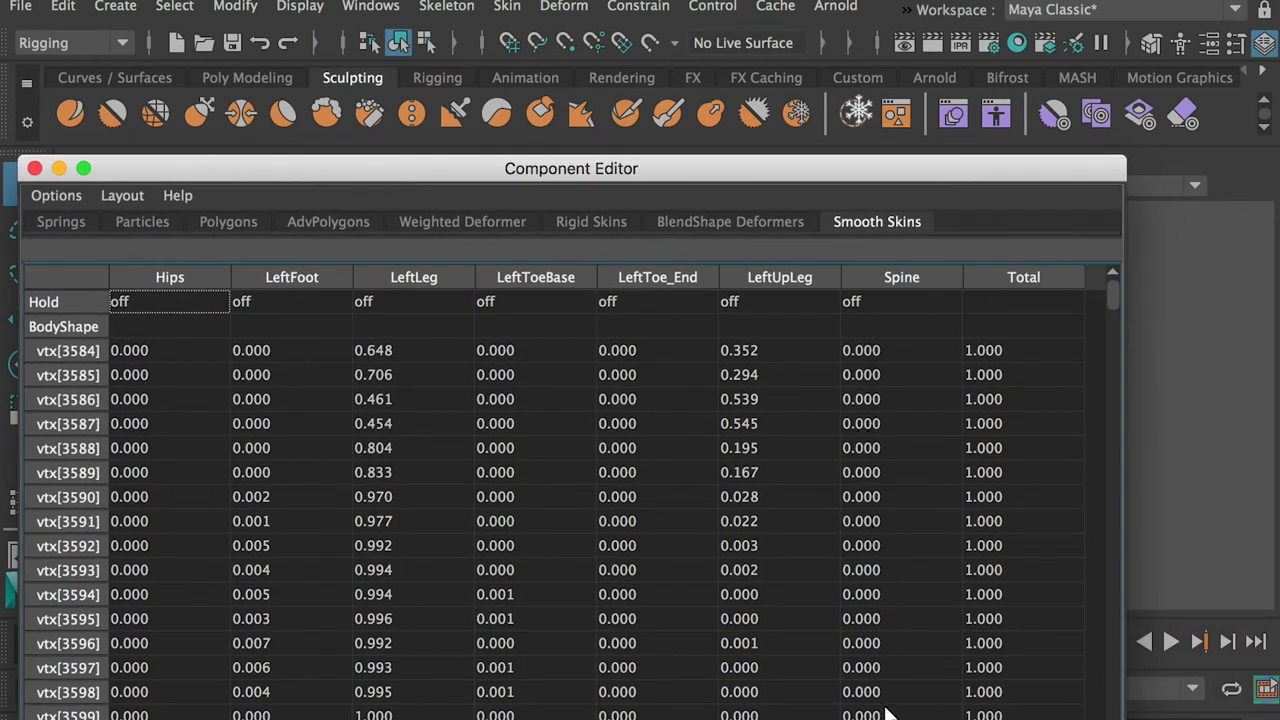
scroll(880, 530, down, 15)
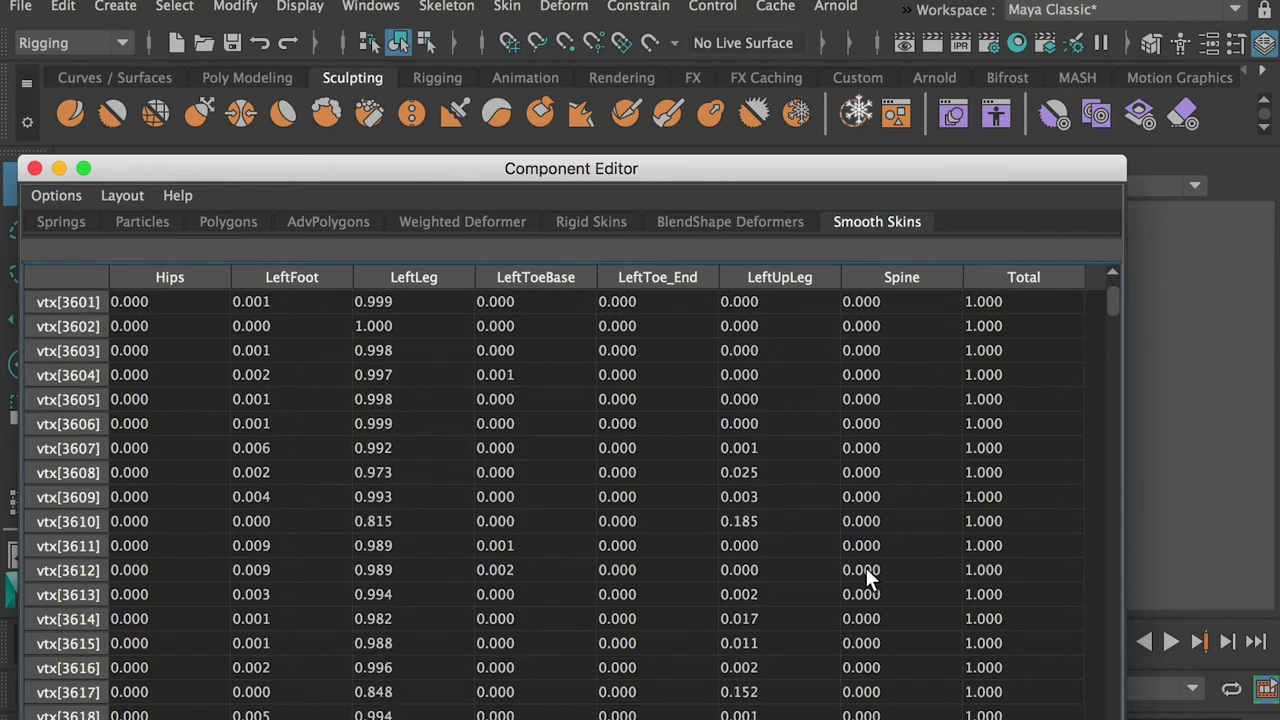
scroll(874, 570, down, 20)
scroll(872, 545, up, 3)
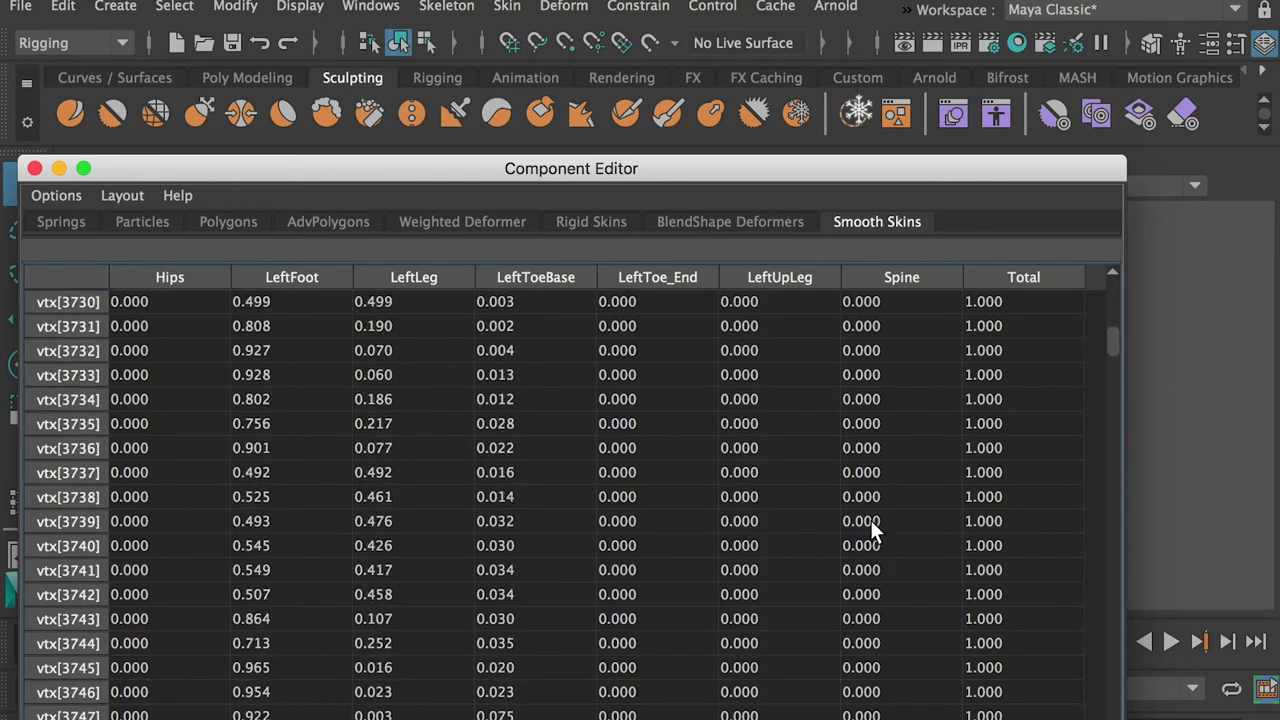
scroll(865, 422, down, 20)
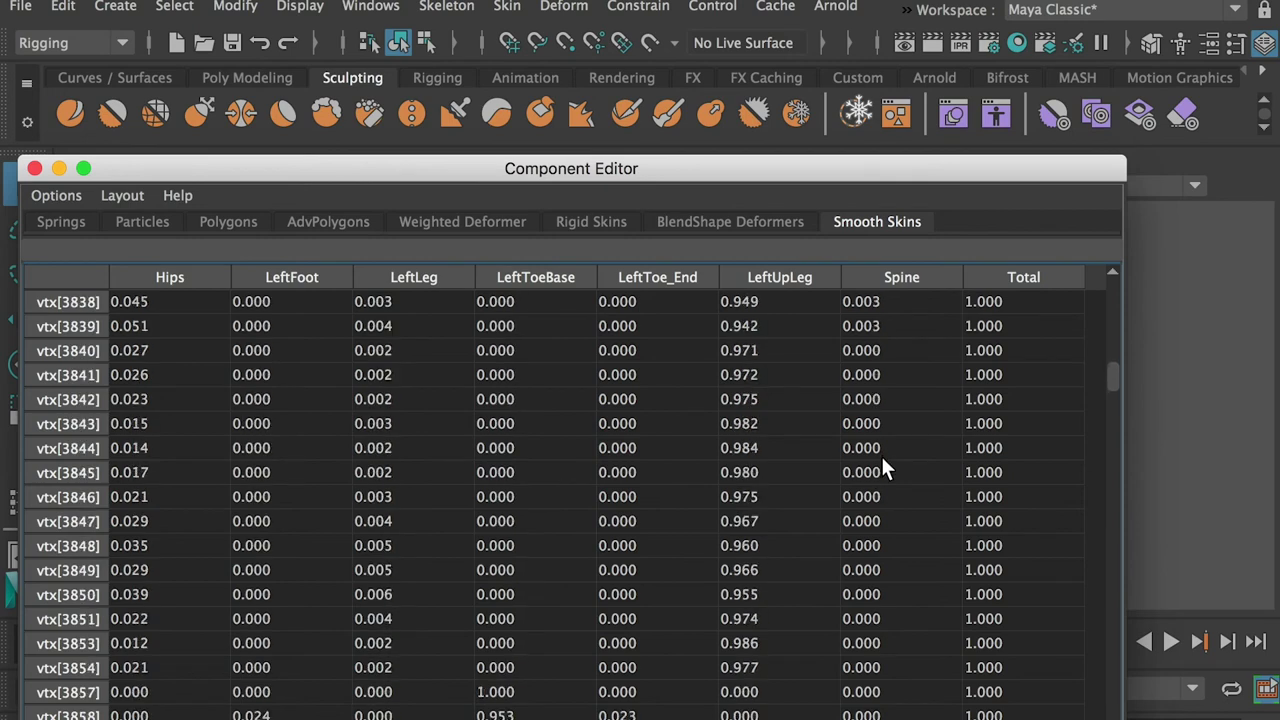
scroll(877, 440, up, 5)
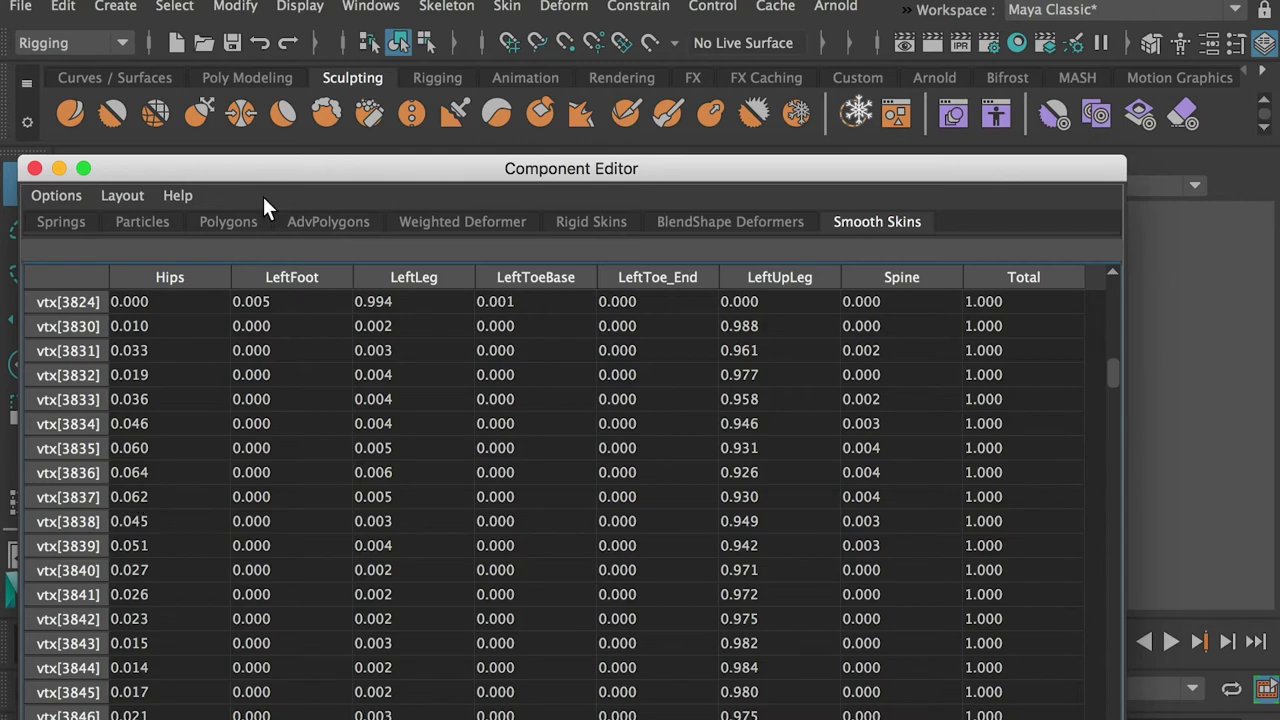
drag(208, 166, 1279, 172)
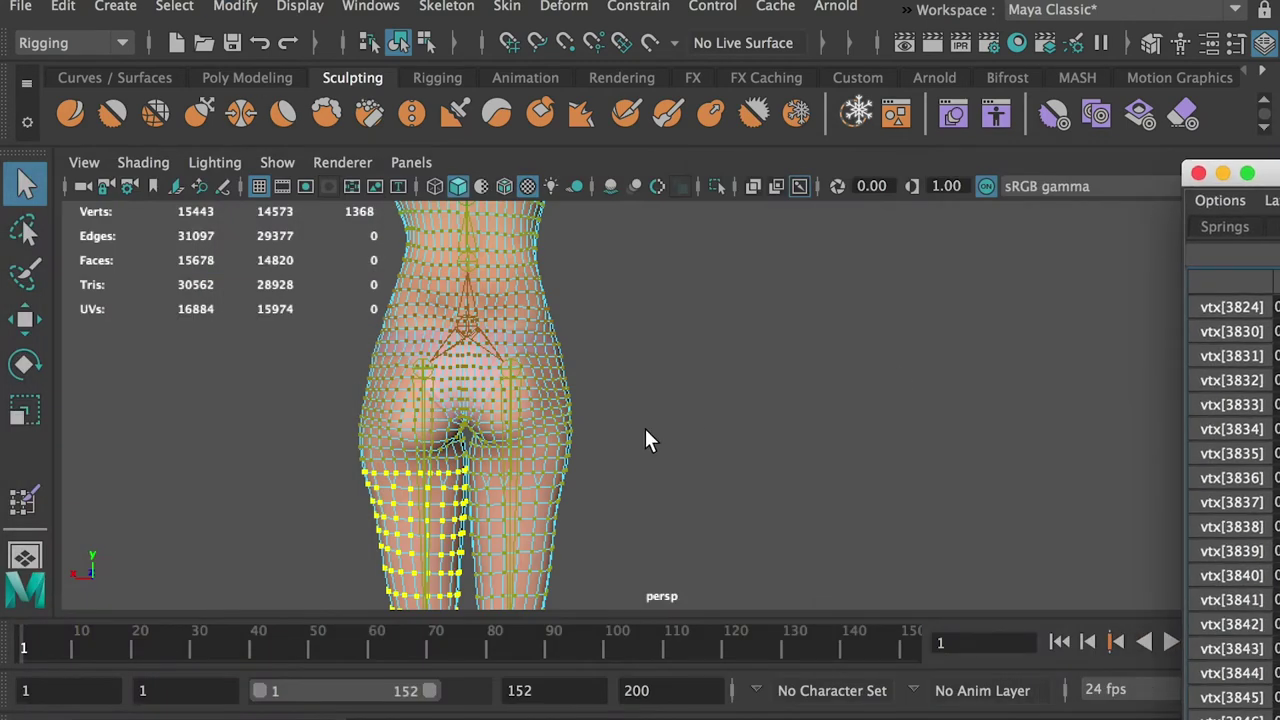
Hide the joints in the viewport again
alt+middle_drag(645, 428, 725, 202)
click(277, 162)
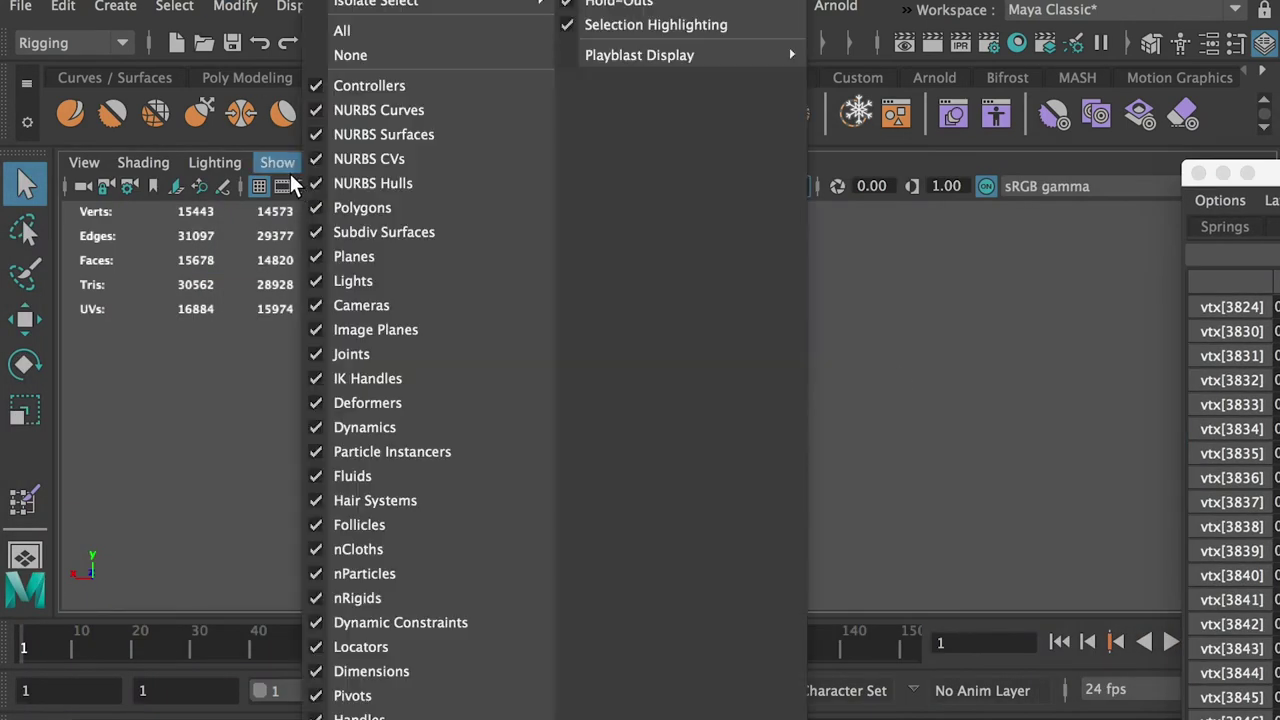
click(389, 354)
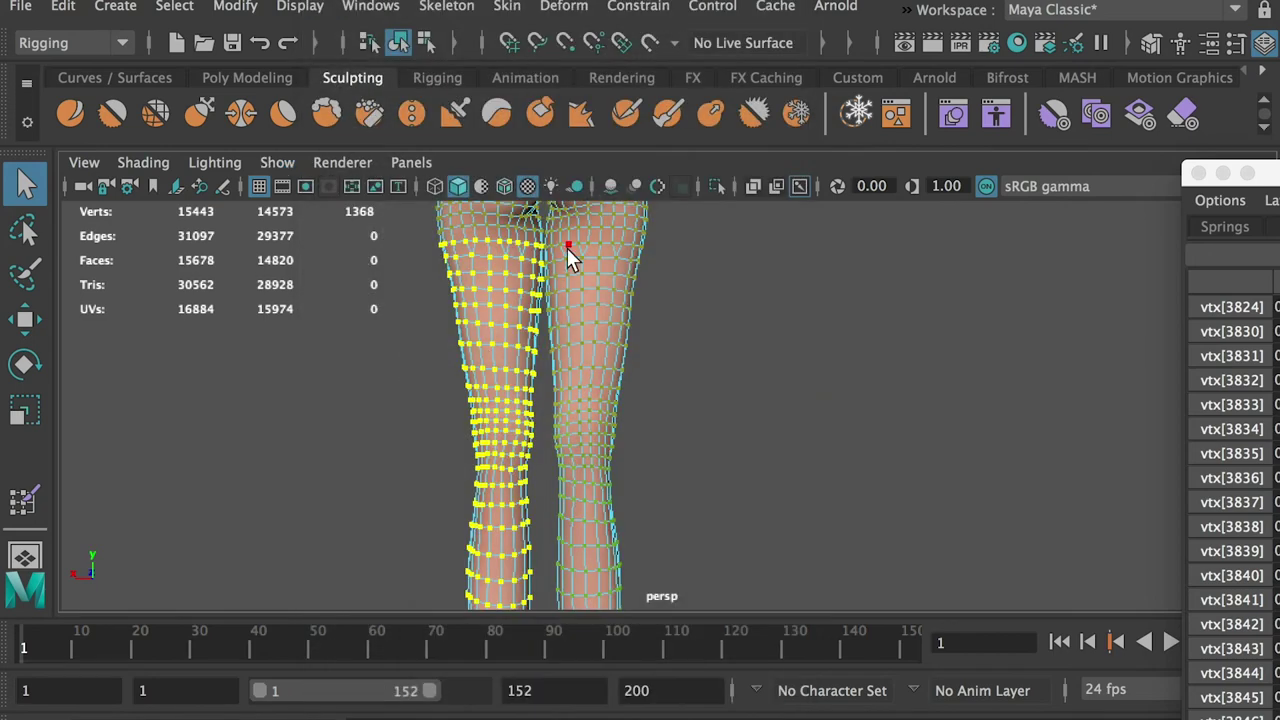
Select the vertices of the right foot and lower leg on the body mesh
alt+middle_drag(634, 332, 615, 369)
alt+middle_drag(766, 430, 743, 152)
alt+drag(645, 578, 672, 566)
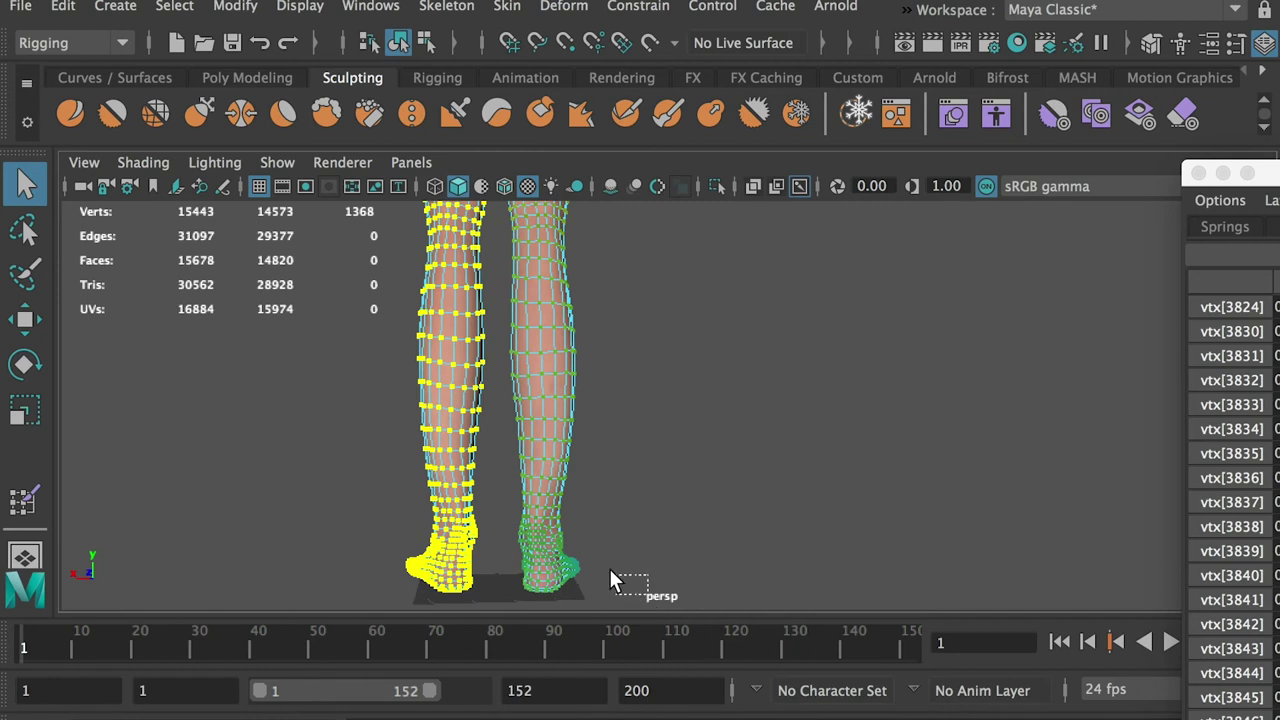
drag(492, 415, 491, 379)
Grow the vertex selection up the right leg to the upper thigh, just below the buttock
key(shift+period)
key(shift+period)
key(shift+period)
key(shift+period)
key(shift+period)
key(shift+period)
key(shift+period)
key(shift+period)
key(shift+period)
key(shift+period)
key(shift+period)
key(shift+period)
key(shift+period)
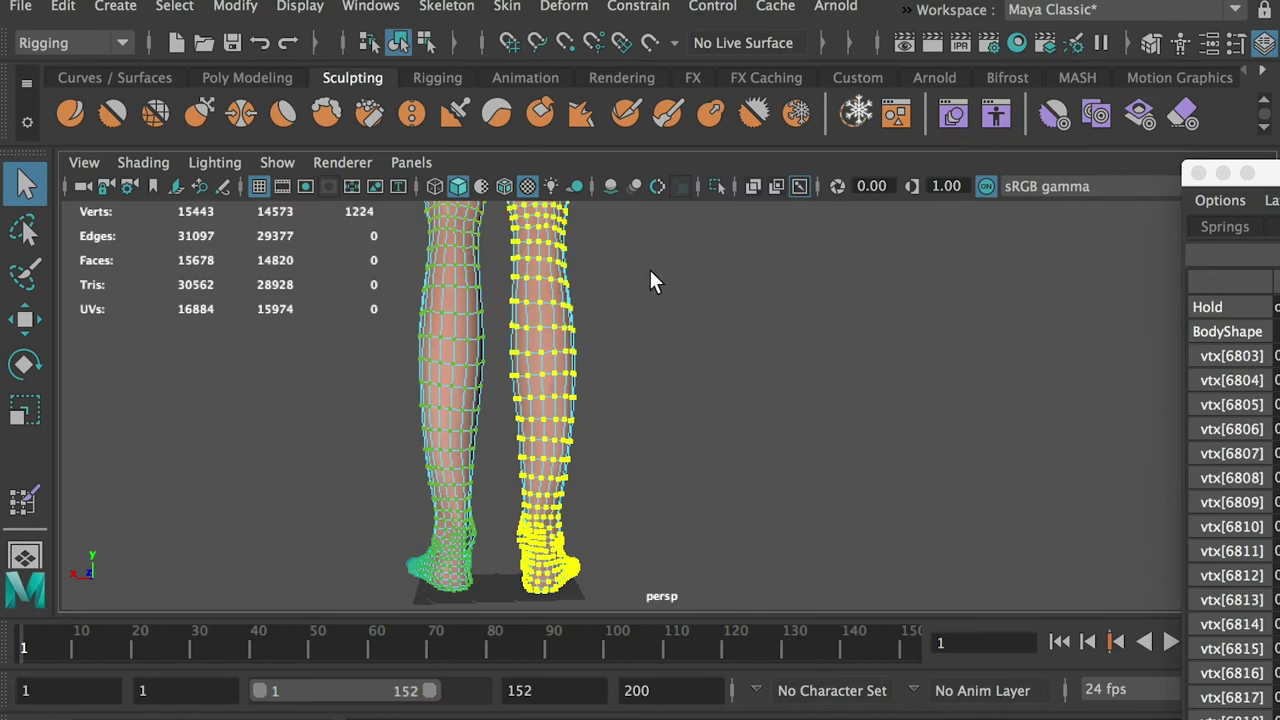
alt+middle_drag(649, 286, 657, 506)
alt+middle_drag(646, 283, 610, 411)
alt+drag(612, 420, 629, 444)
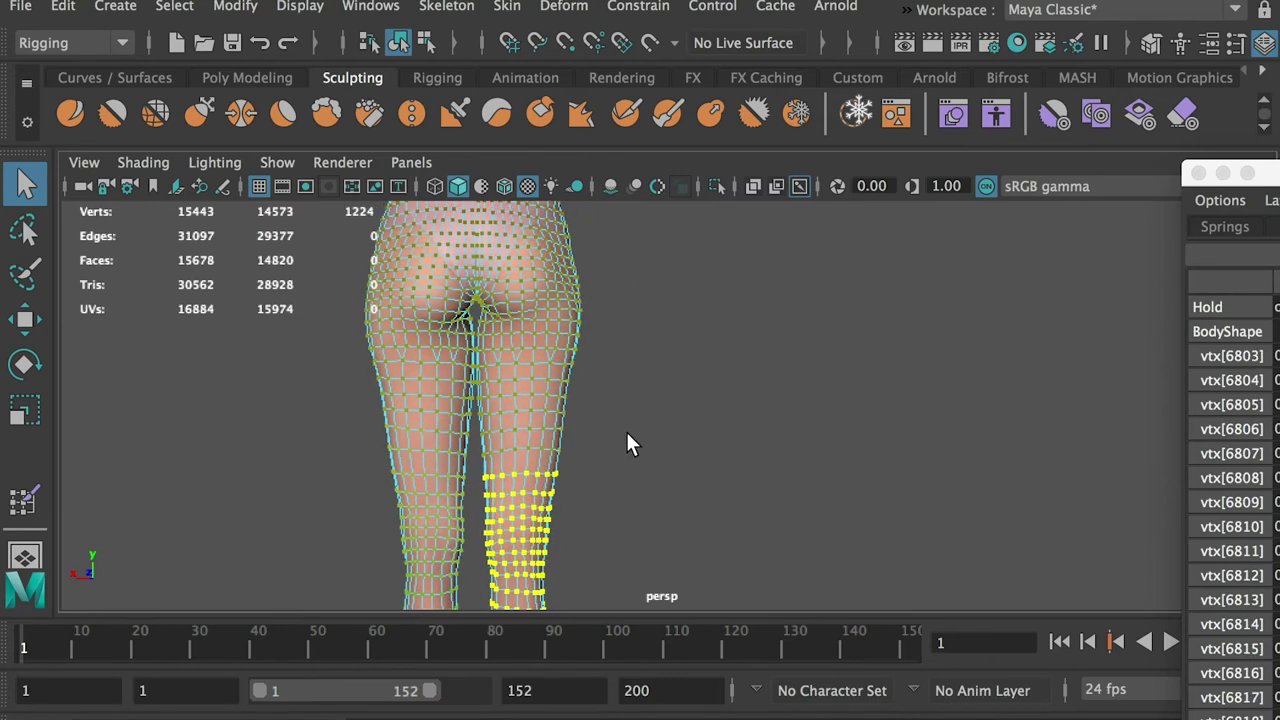
key(shift+period)
key(shift+period)
key(shift+period)
key(shift+period)
key(shift+period)
key(shift+period)
key(shift+period)
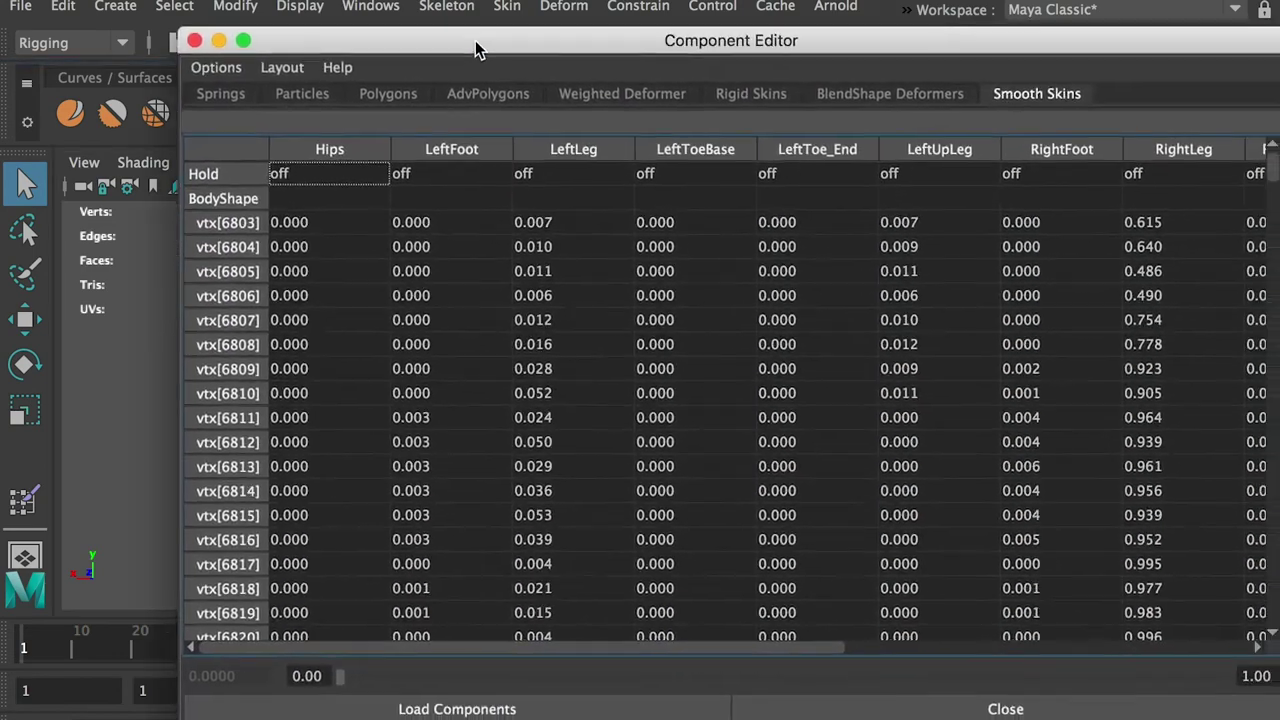
Set the LeftFoot, LeftLeg, LeftToeBase, LeftToe_End and LeftUpLeg weights of all selected right leg vertices to 0 and close the Component Editor
drag(483, 52, 430, 52)
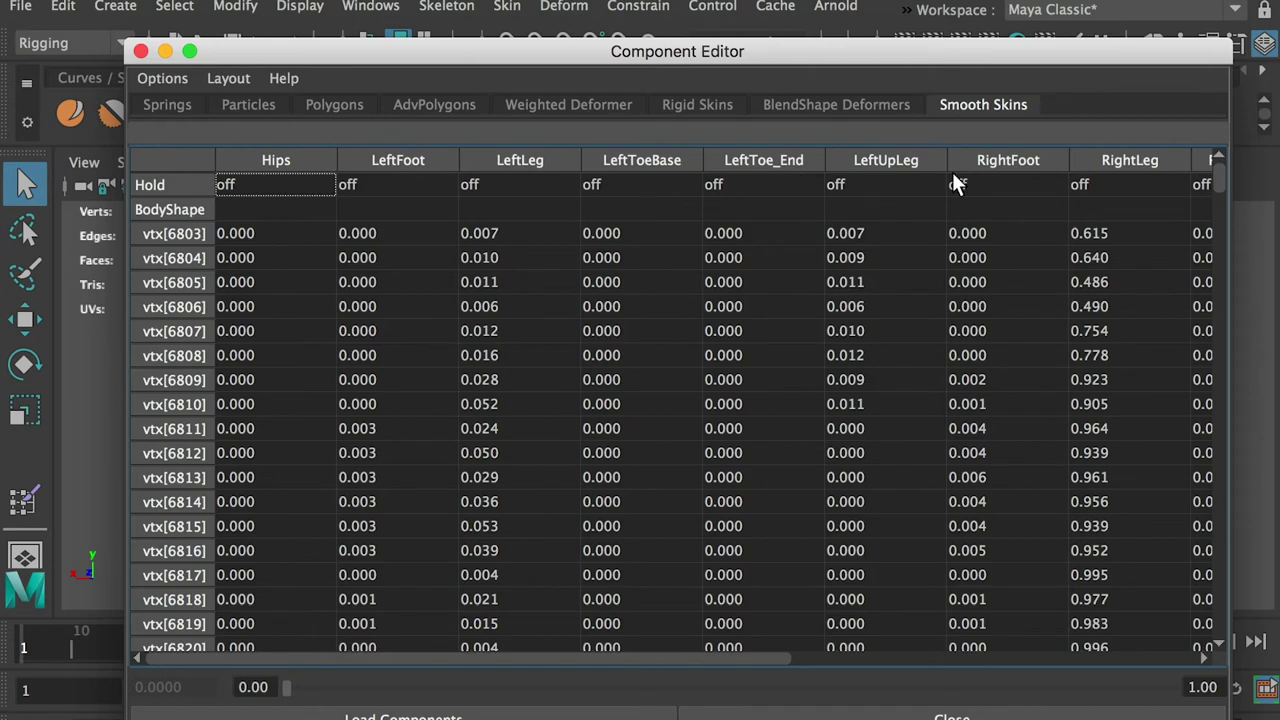
drag(350, 232, 840, 645)
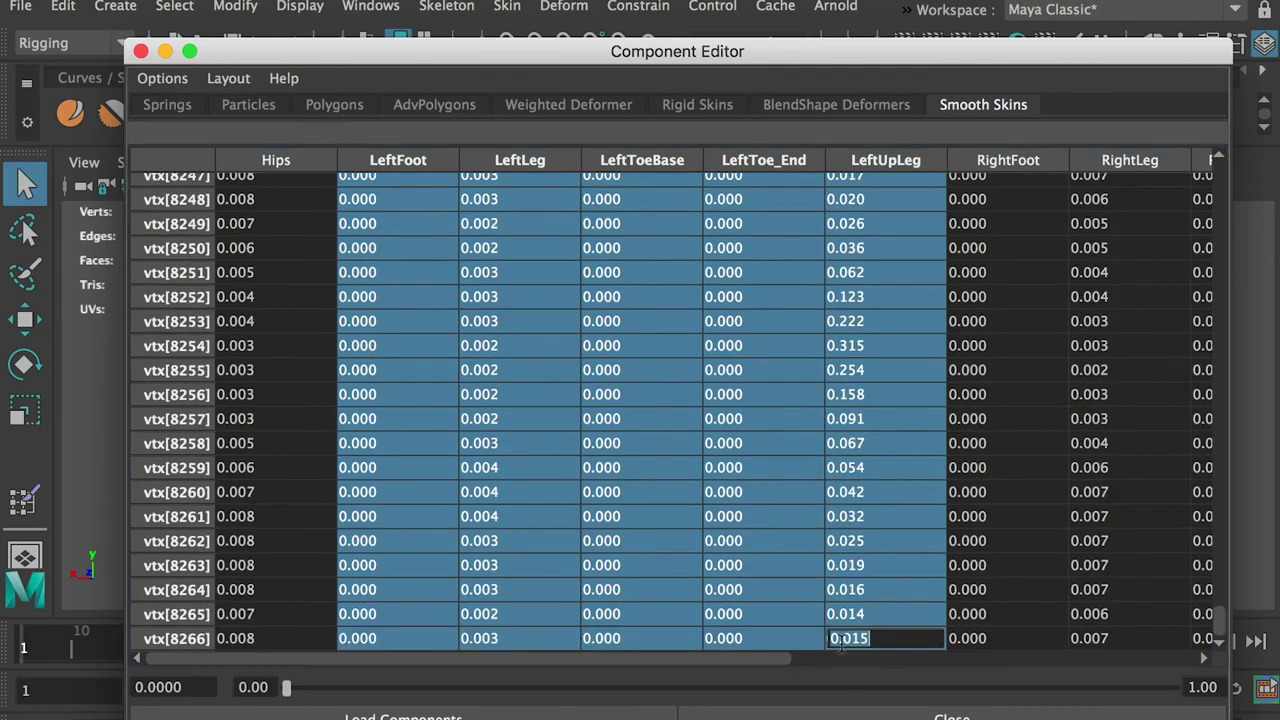
text(0)
key(Return)
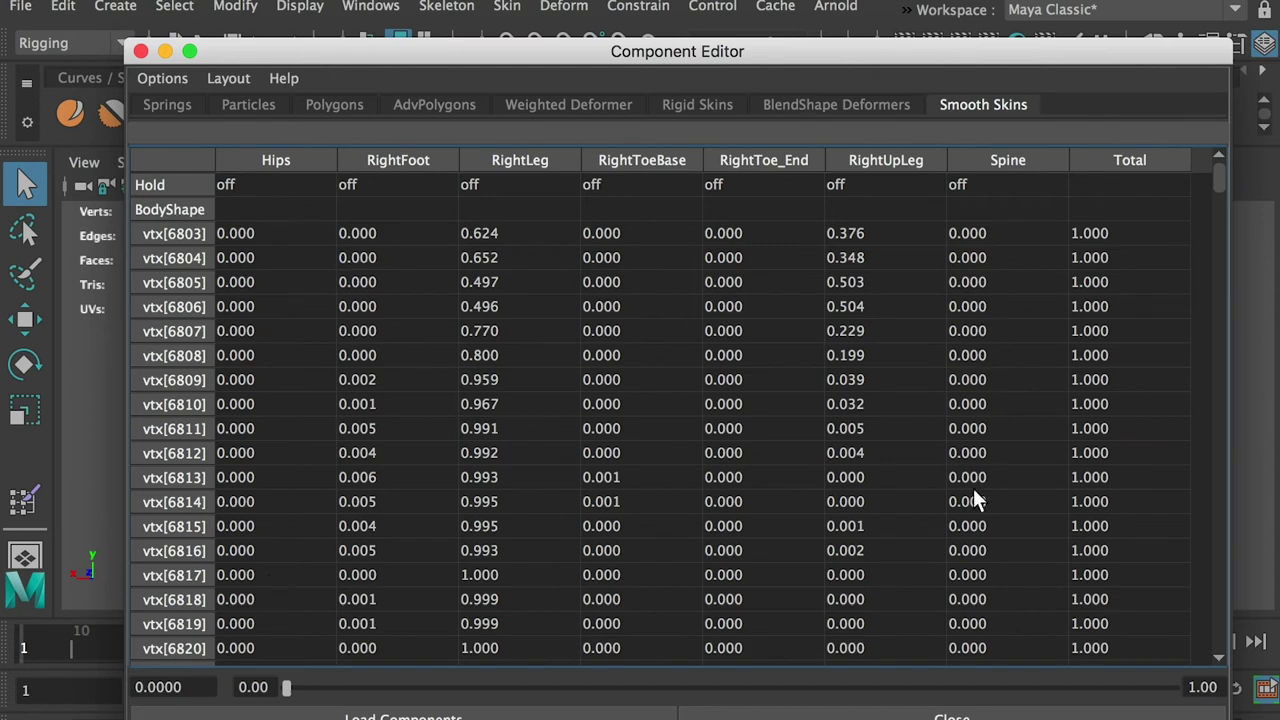
click(140, 51)
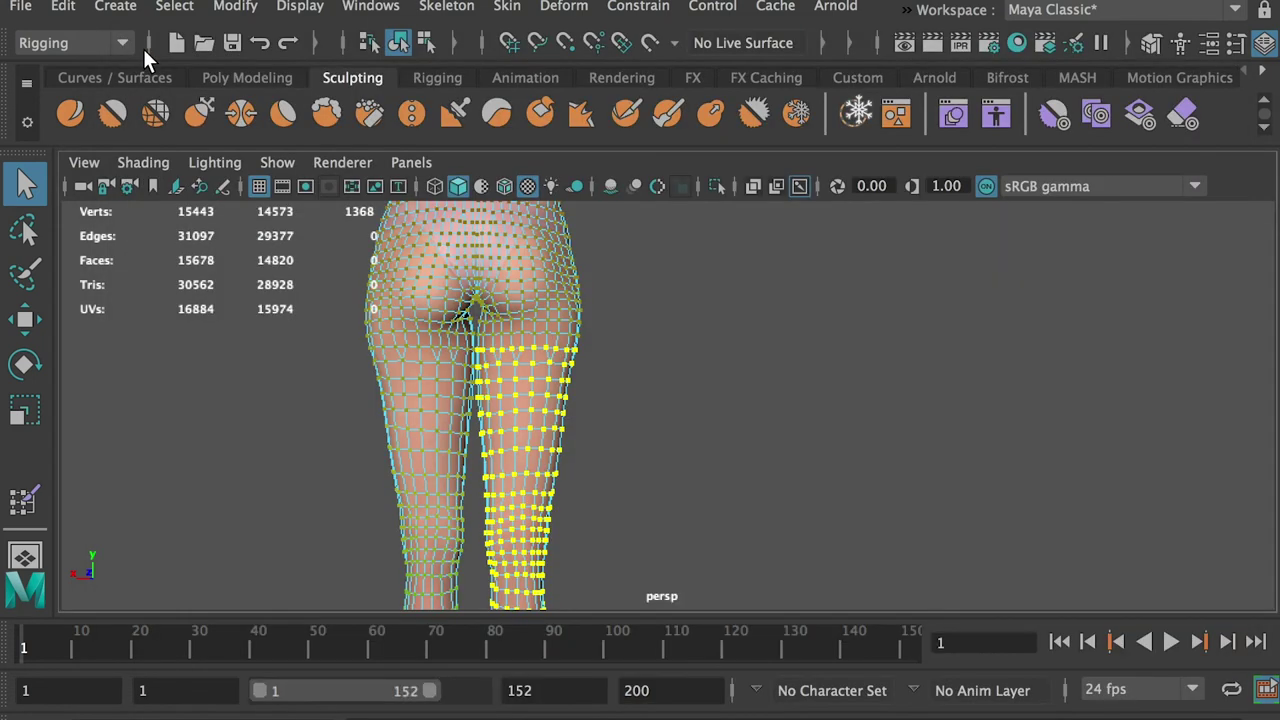
Return the body mesh to object mode, show the joints in the viewport and clear the selection
right_drag(423, 255, 529, 214)
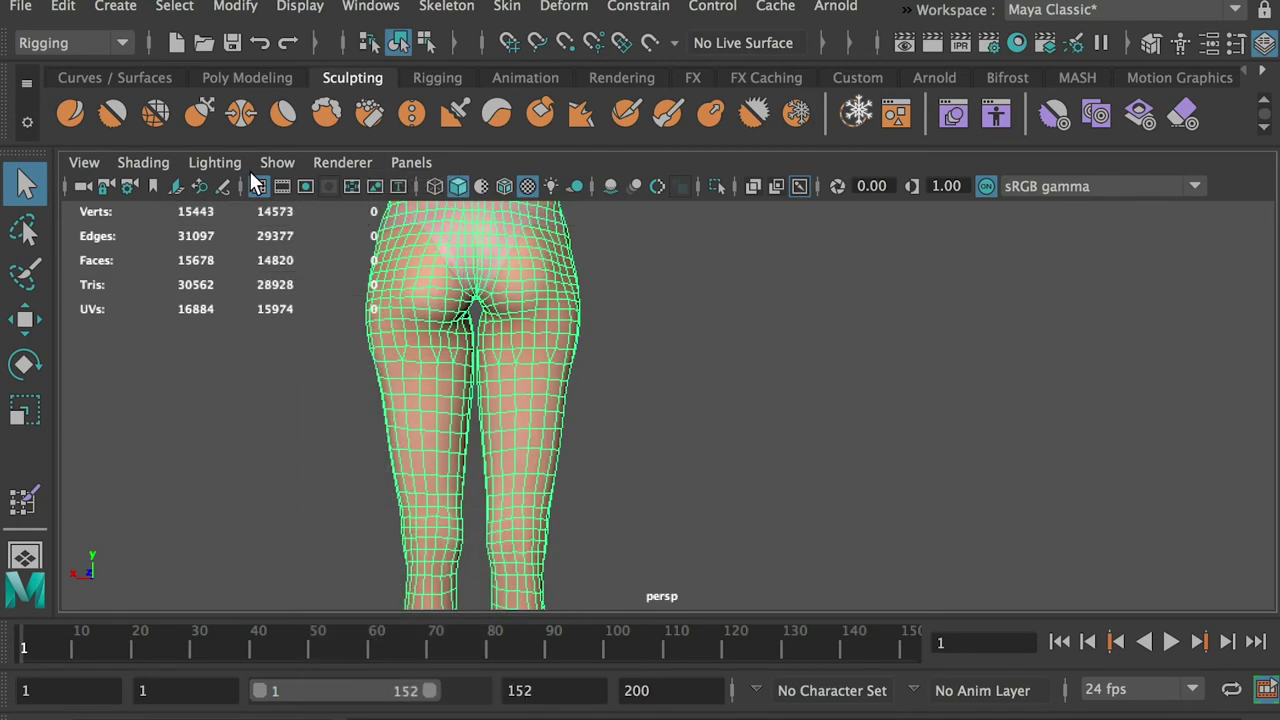
click(277, 162)
click(354, 354)
click(614, 401)
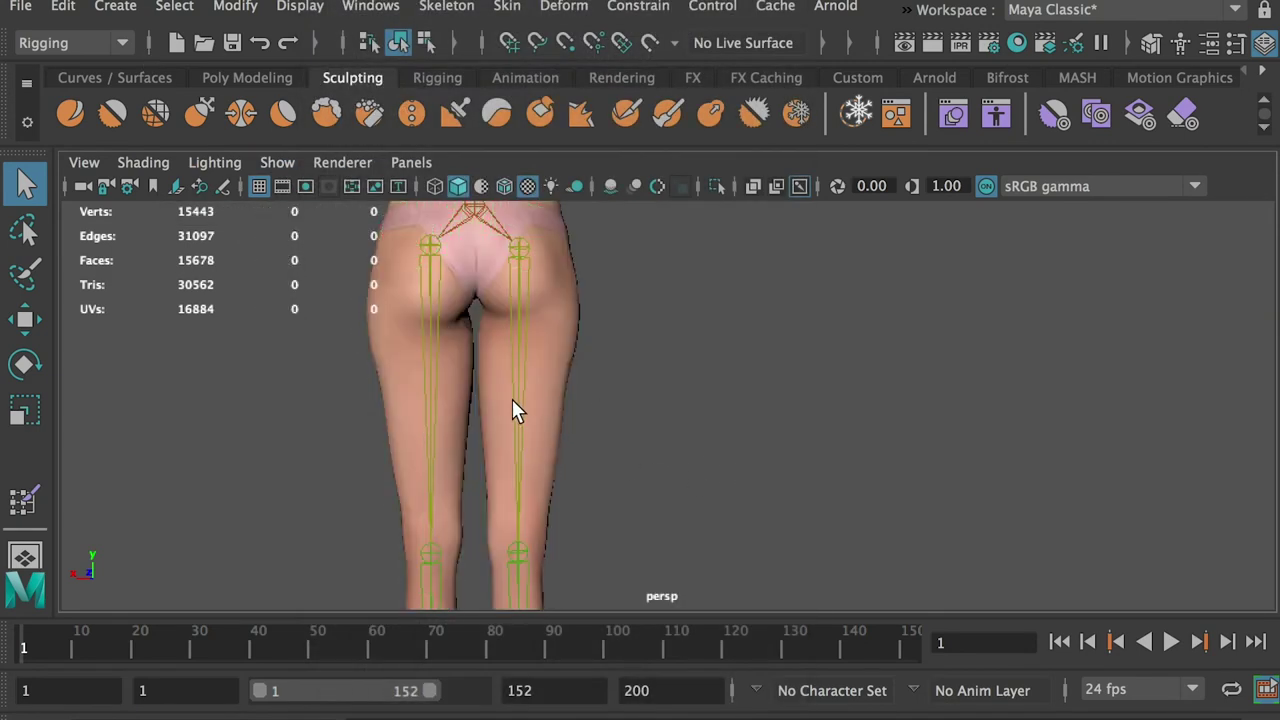
Rotate the right upper leg joint to swing the leg away from the body and check the deformation around the hip
click(514, 408)
key(r)
key(e)
drag(538, 272, 536, 254)
alt+drag(482, 300, 540, 366)
alt+middle_drag(540, 300, 524, 392)
alt+drag(525, 397, 509, 357)
alt+drag(760, 510, 503, 380)
alt+drag(577, 403, 497, 360)
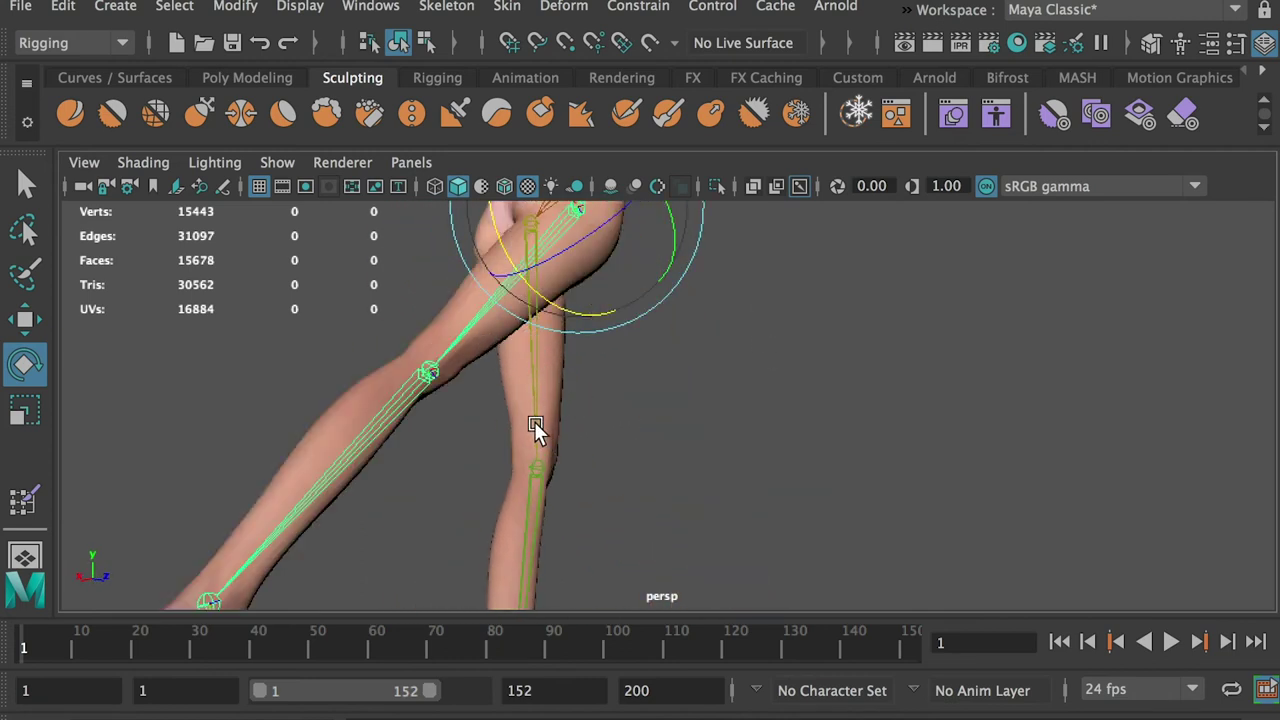
Try rotating another leg joint to test the skin deformation, and undo that rotation
alt+drag(536, 428, 537, 480)
alt+drag(517, 283, 654, 303)
alt+drag(569, 449, 665, 333)
click(624, 368)
drag(566, 343, 483, 279)
alt+middle_drag(575, 436, 598, 326)
alt+drag(560, 380, 391, 430)
key(super+z)
Rotate the head joint sideways about its vertical axis to test how the head, neck and eyes follow
drag(768, 250, 543, 346)
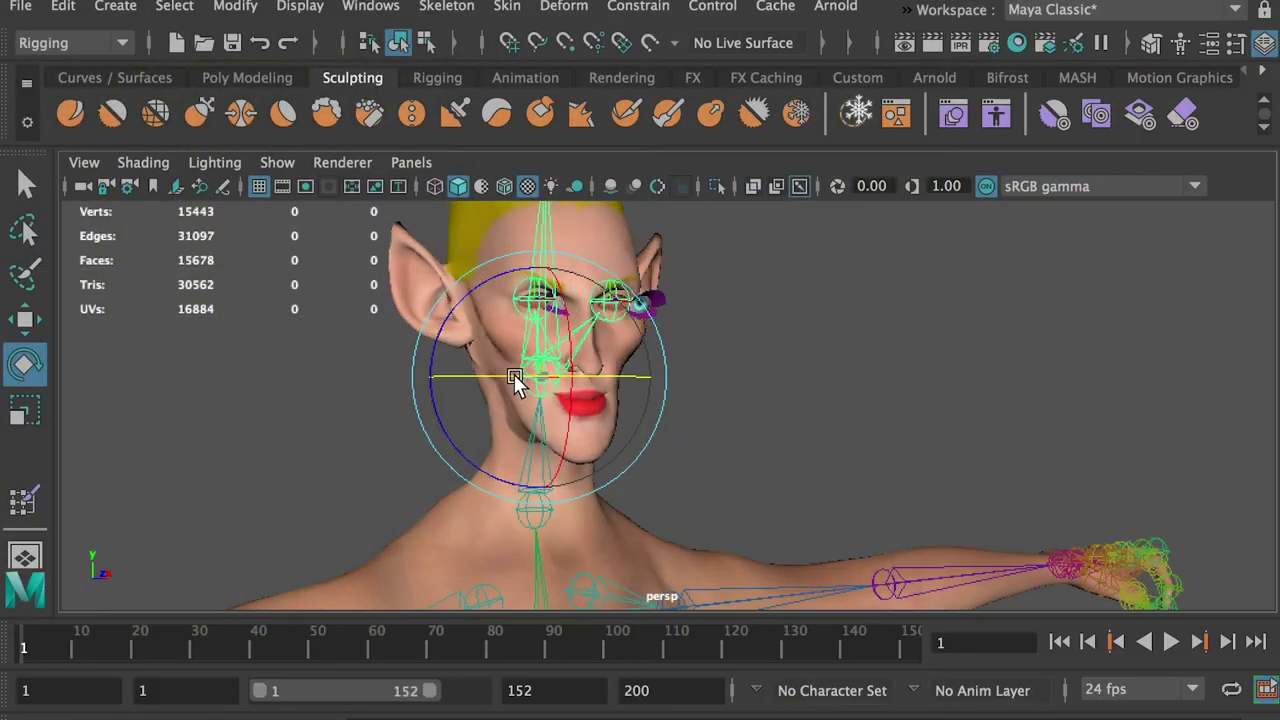
drag(517, 380, 446, 385)
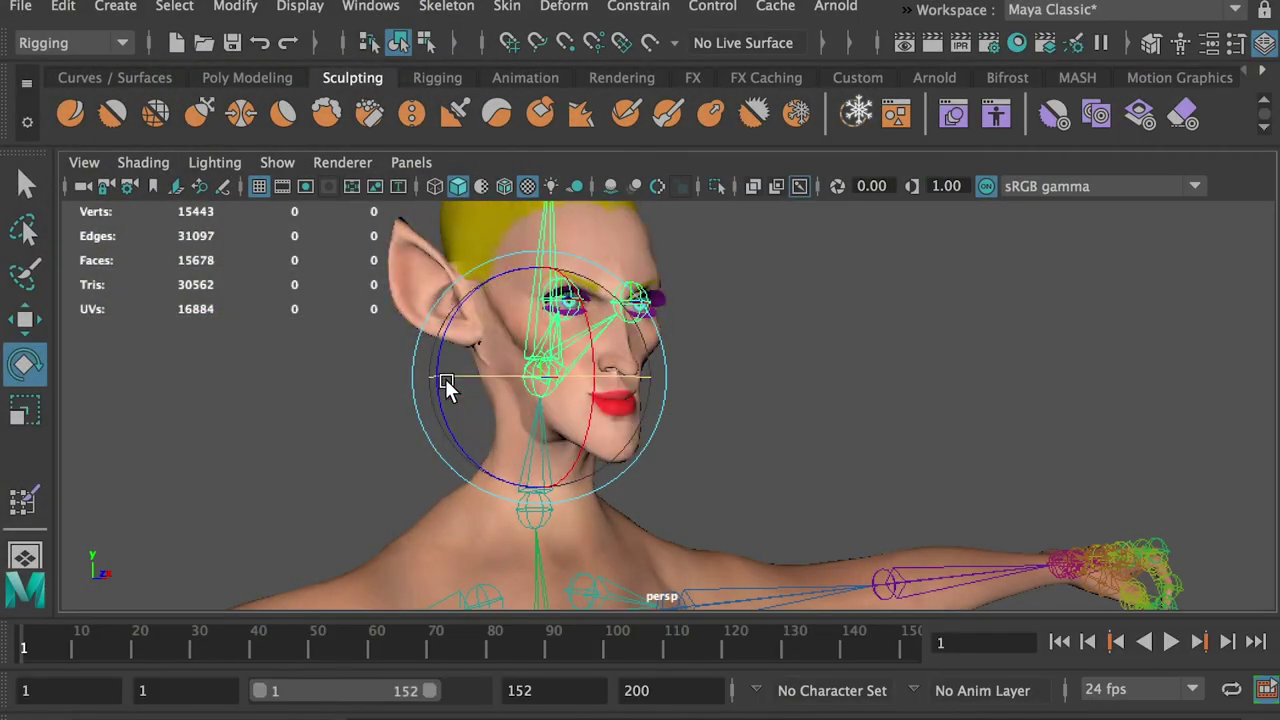
alt+right_drag(537, 331, 703, 374)
alt+drag(703, 374, 694, 271)
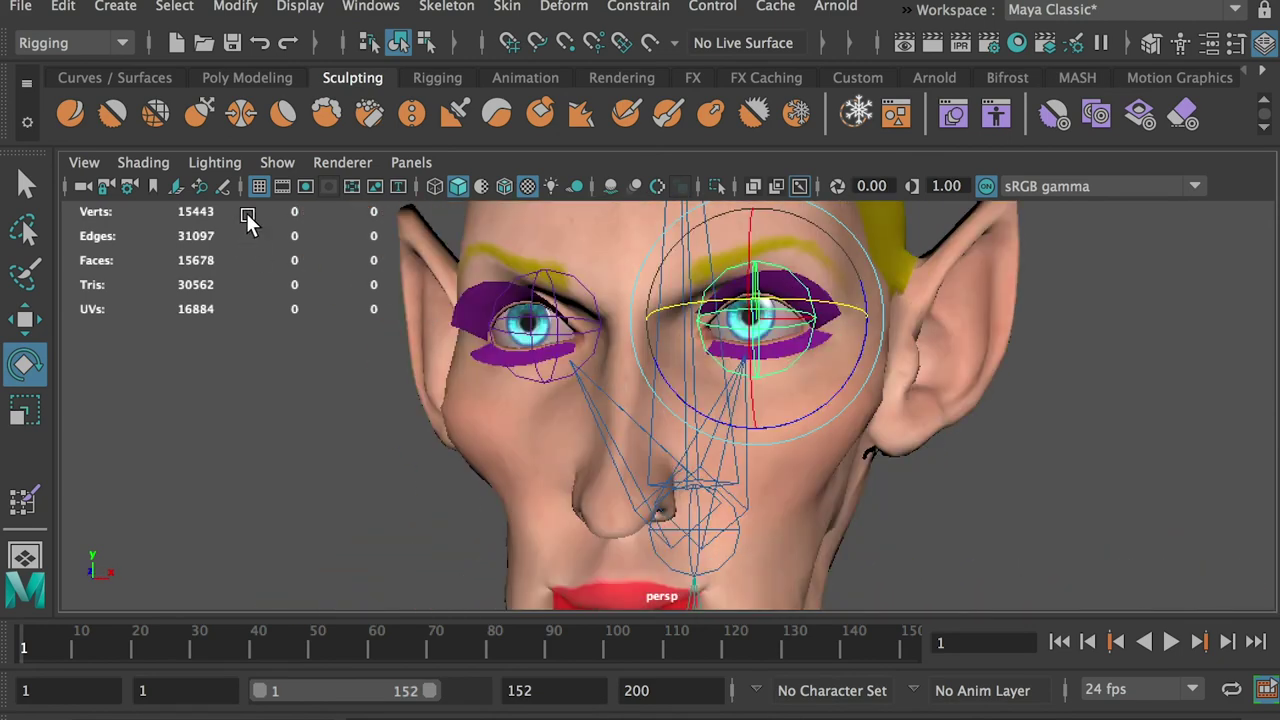
Hide the joints in the viewport, select the eyeball mesh, and show the joints again
click(563, 370)
click(277, 164)
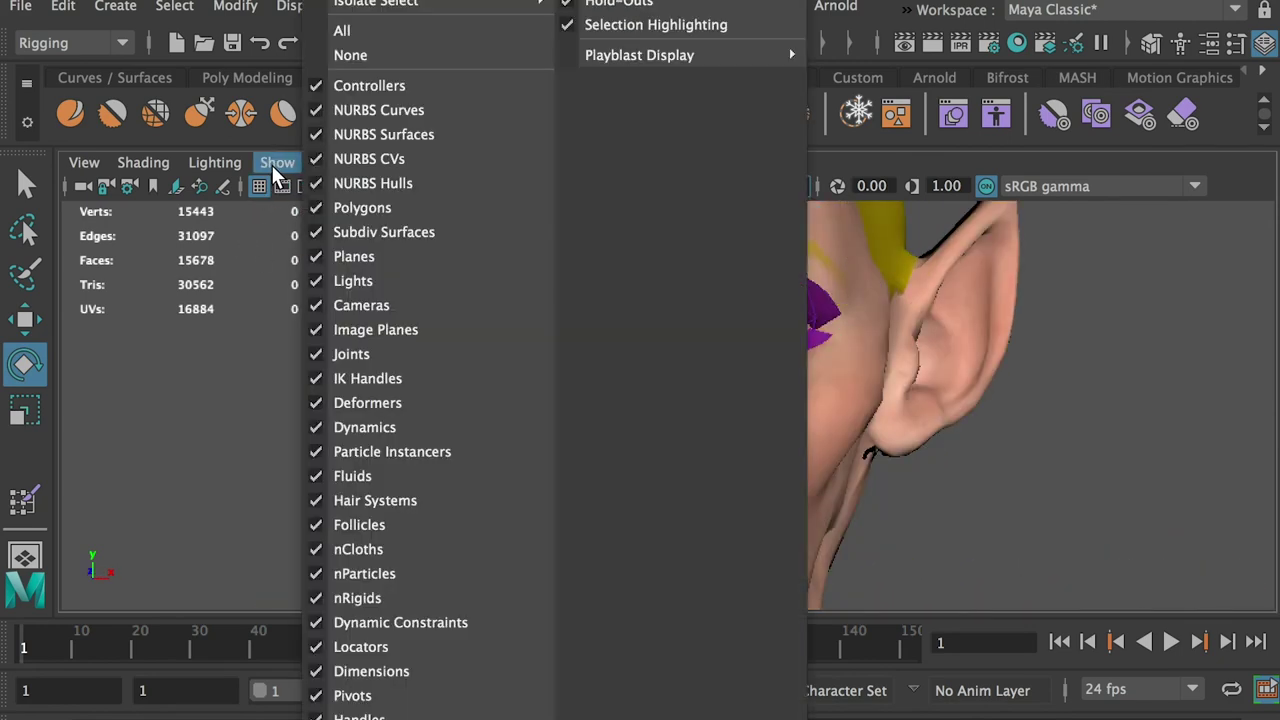
click(354, 354)
click(774, 316)
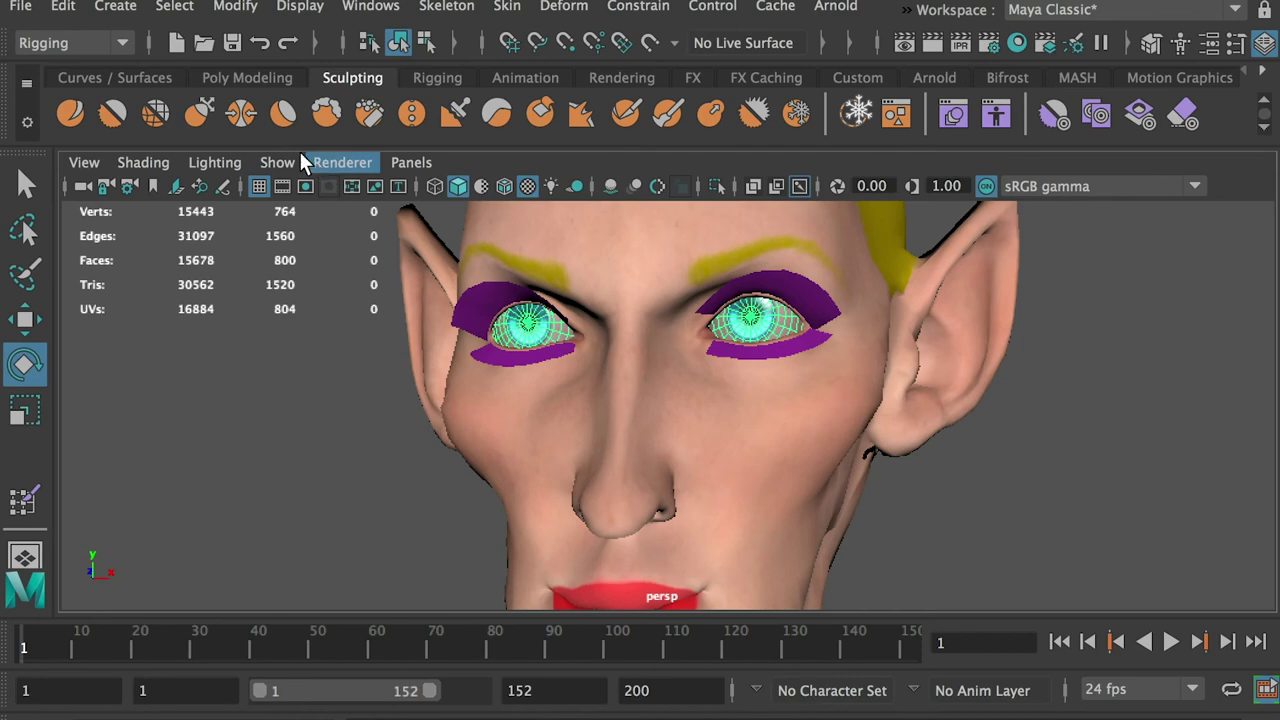
click(278, 163)
click(376, 355)
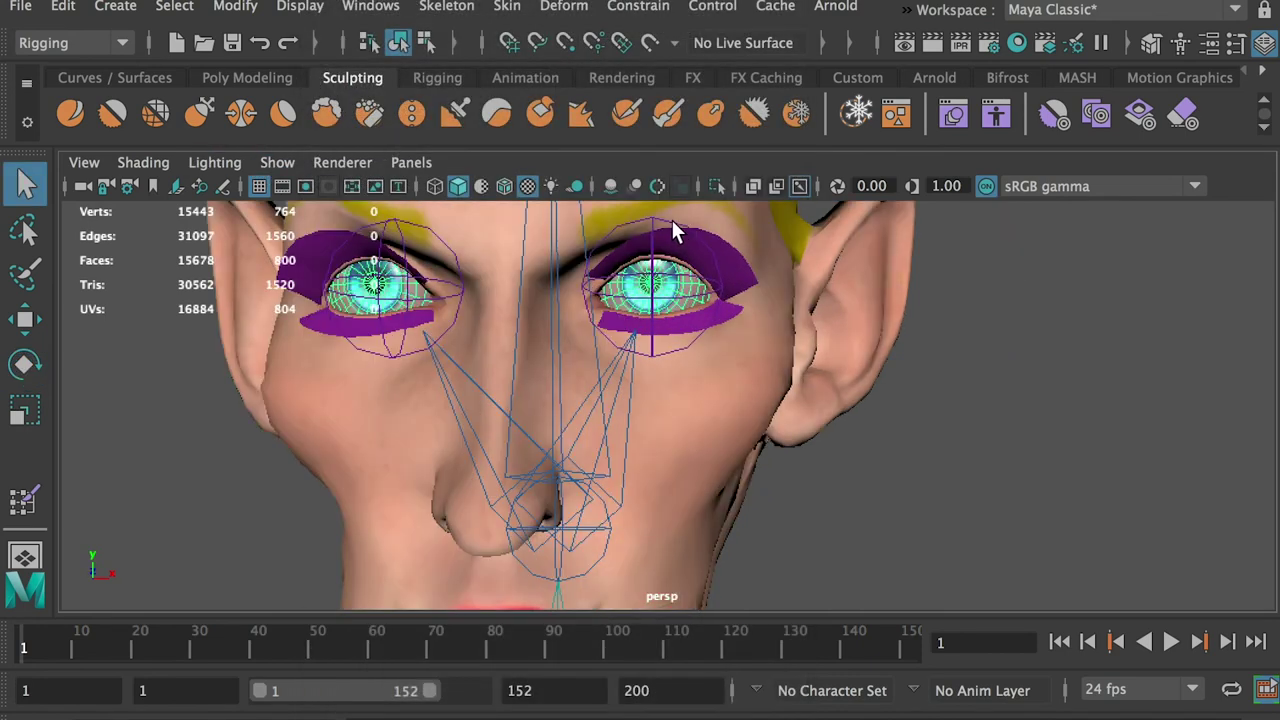
Add both eye joints to the eyeball selection and bind the skin with Bind to set to Selected joints
shift+click(671, 219)
alt+drag(722, 290, 628, 333)
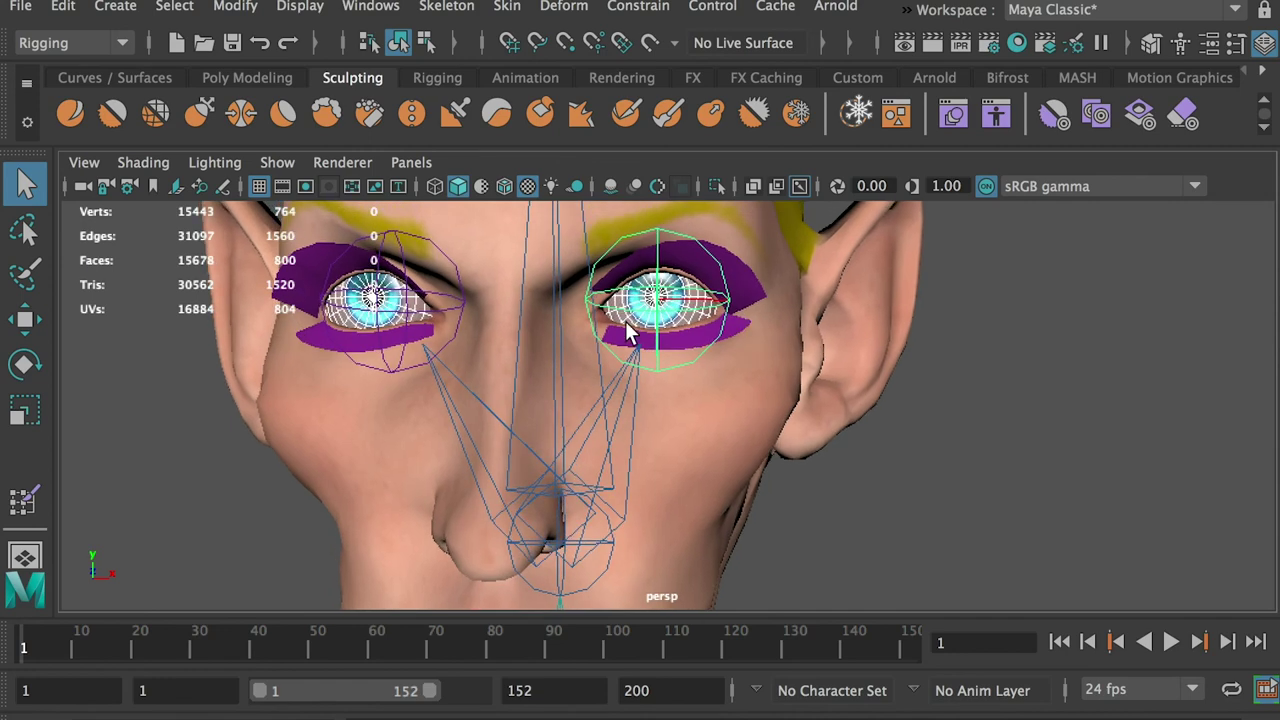
shift+click(422, 250)
click(506, 8)
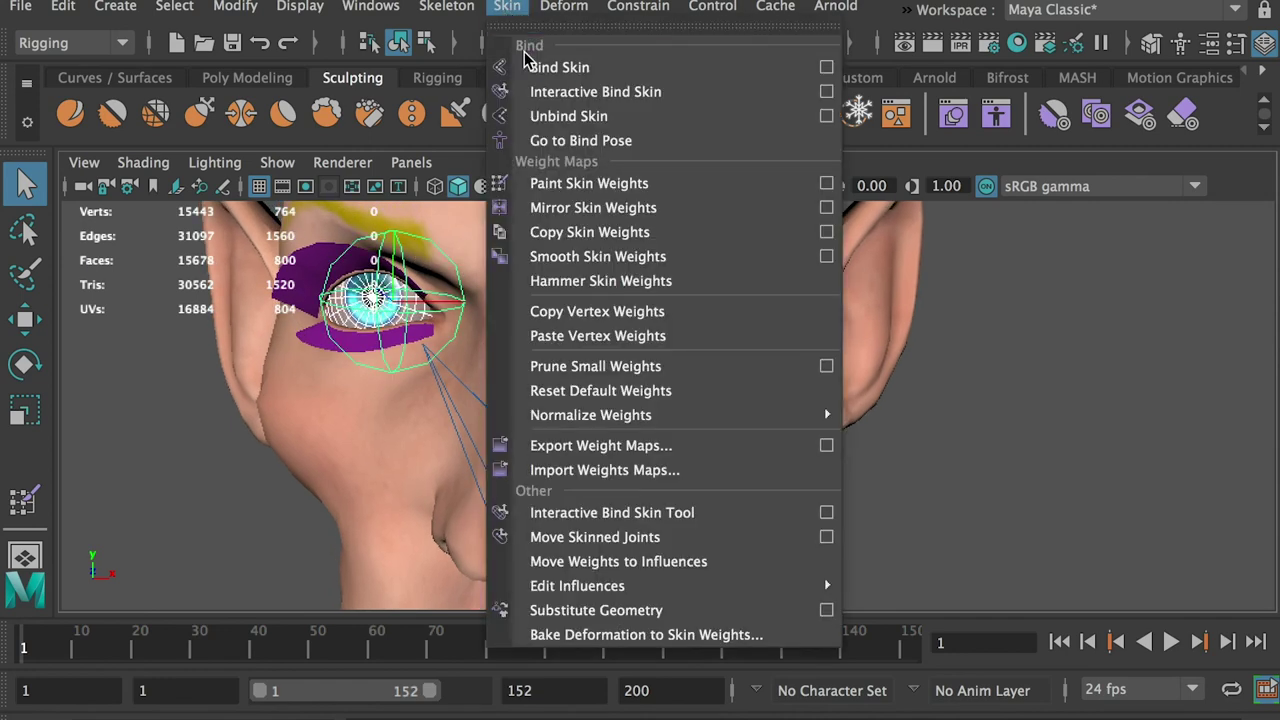
click(826, 67)
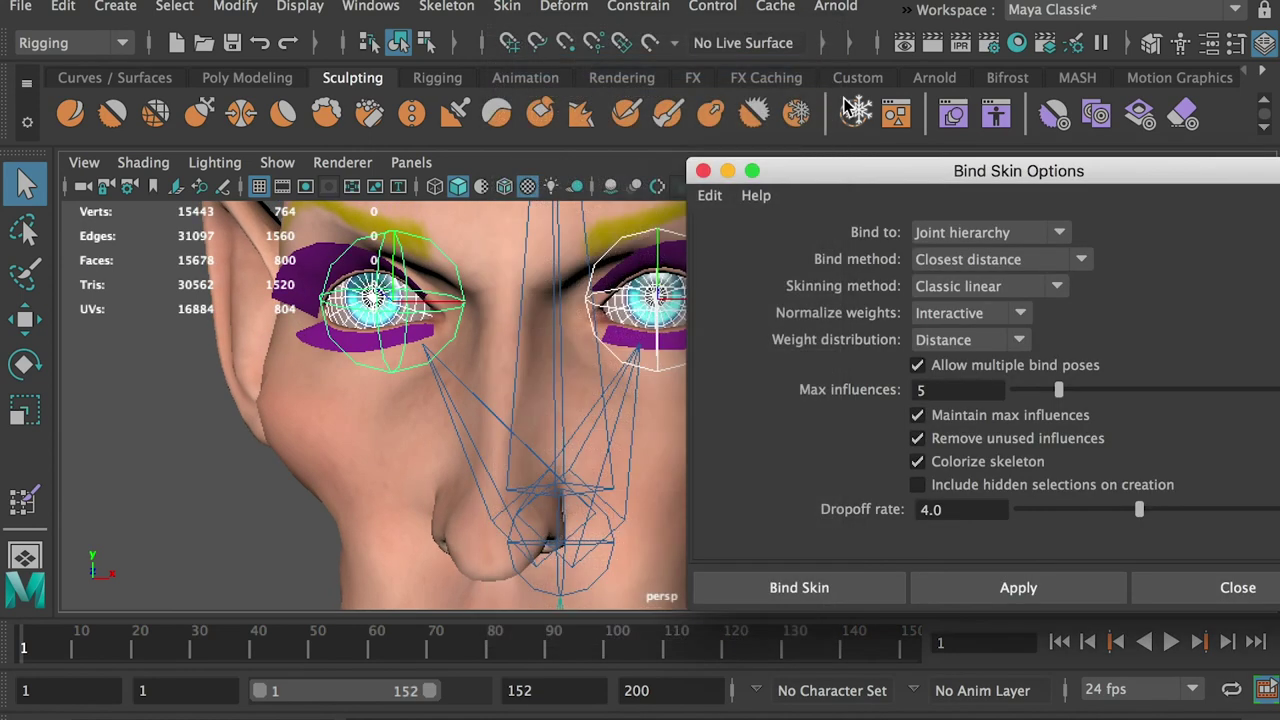
click(954, 234)
click(979, 283)
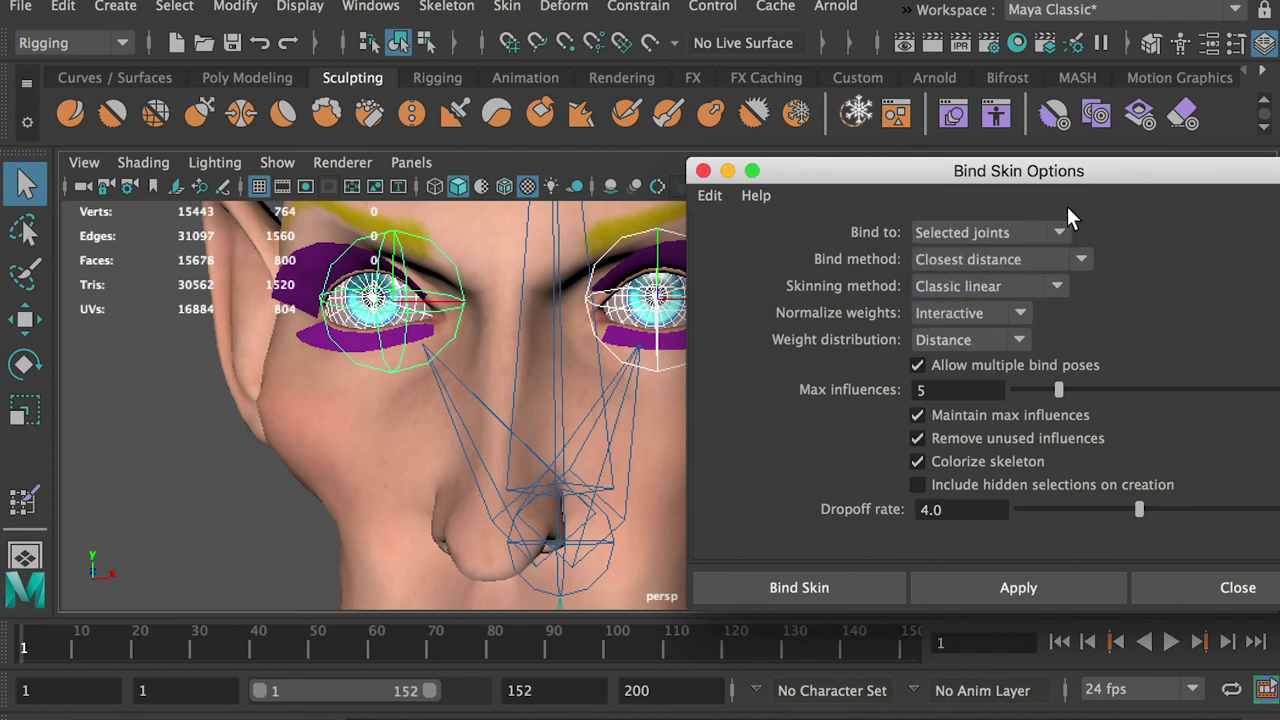
click(833, 579)
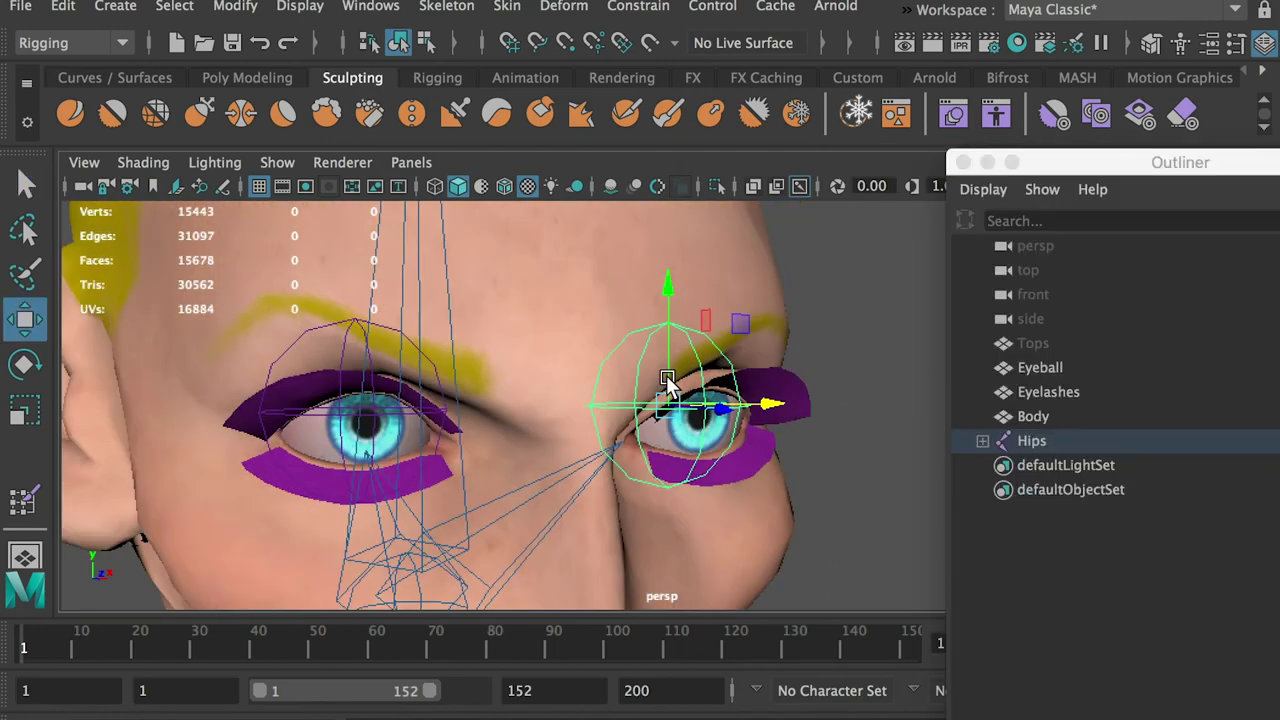
Rotate the two eye joints one after the other to test how each eyeball follows its joint
alt+right_drag(671, 386, 629, 380)
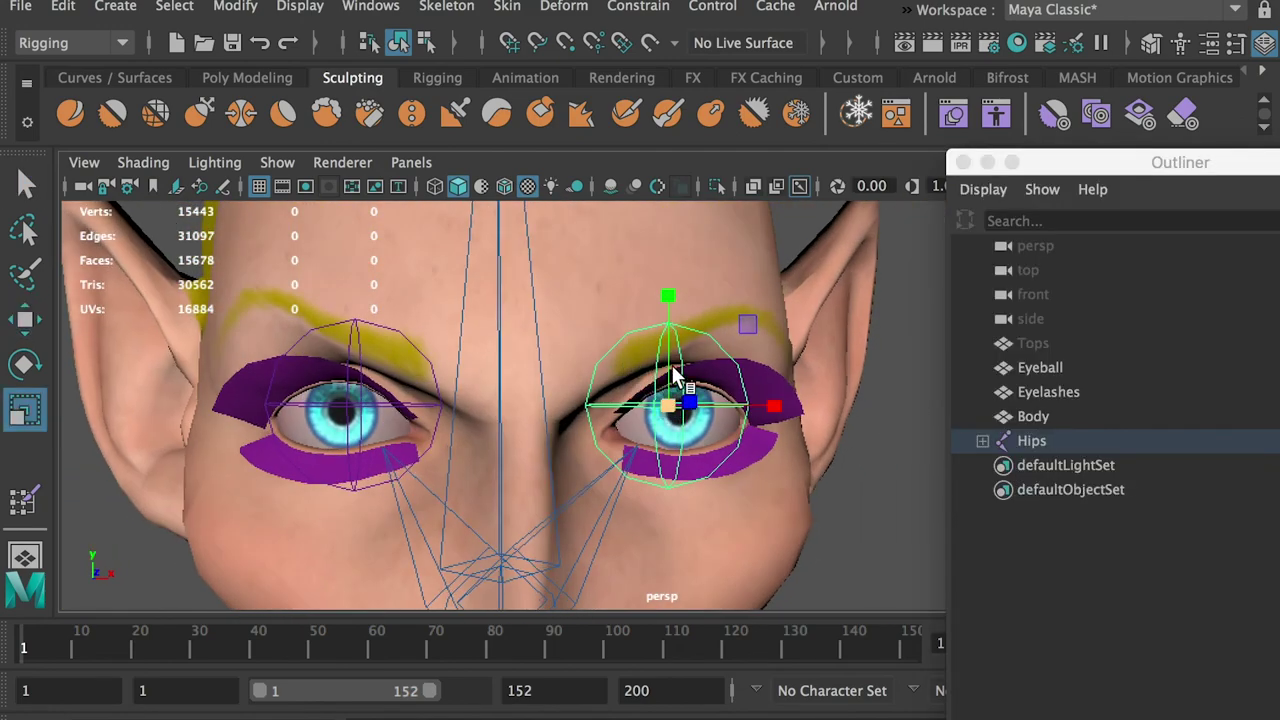
key(e)
drag(682, 343, 700, 415)
click(368, 418)
drag(368, 418, 640, 415)
key(w)
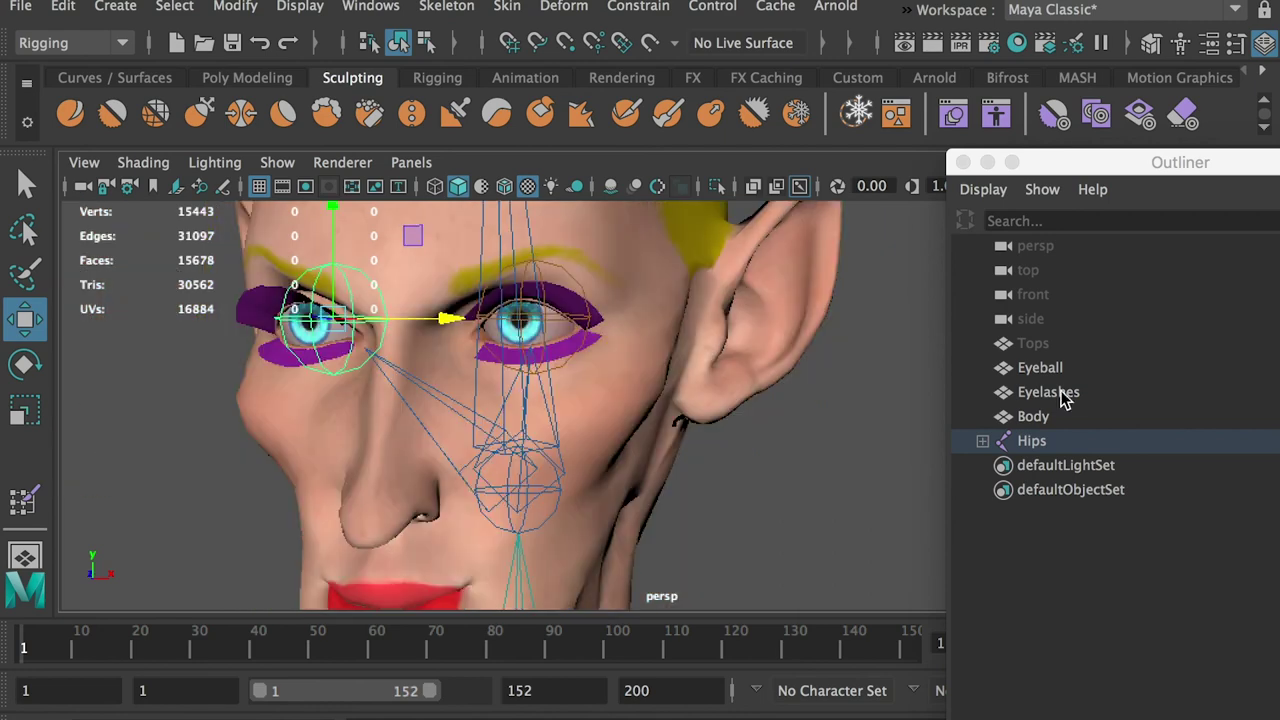
Center the pivot of the Eyelashes mesh, and undo a trial sideways move of it
click(1040, 393)
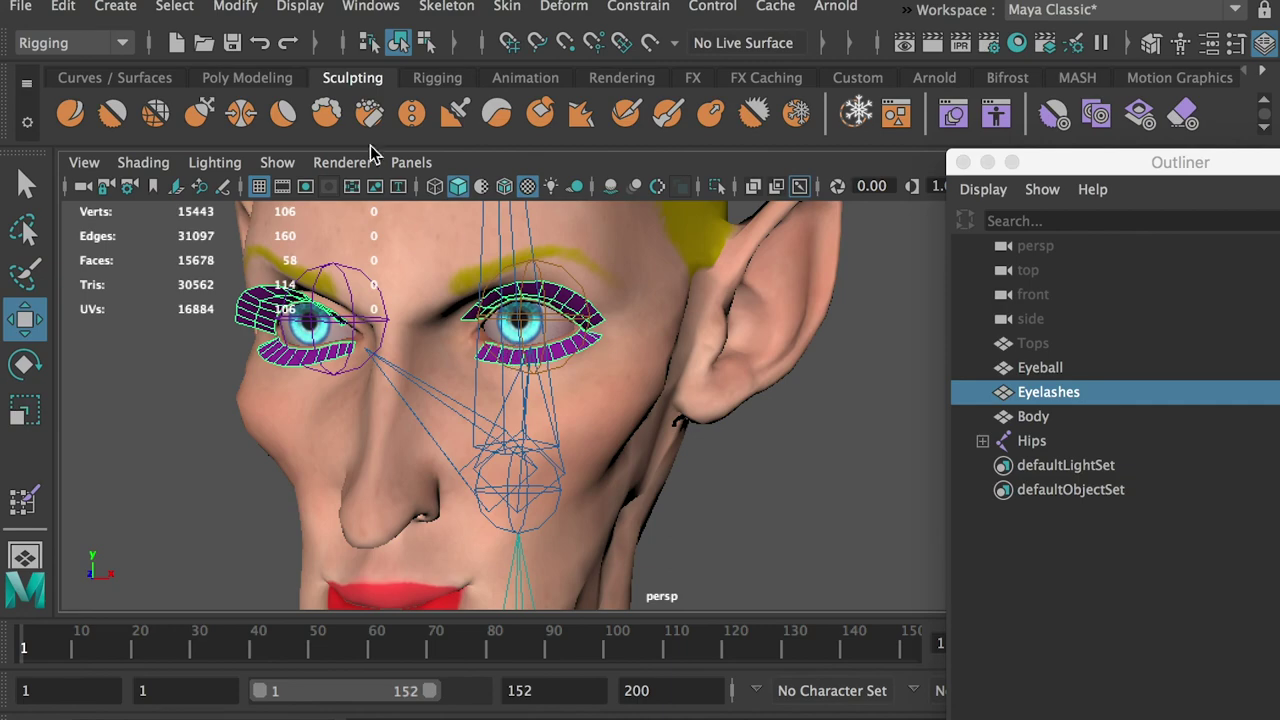
click(248, 6)
click(351, 184)
drag(523, 327, 334, 329)
key(super+z)
Add the head joint to the Eyelashes selection and bind the skin with Bind to set to Selected joints
alt+drag(568, 305, 643, 322)
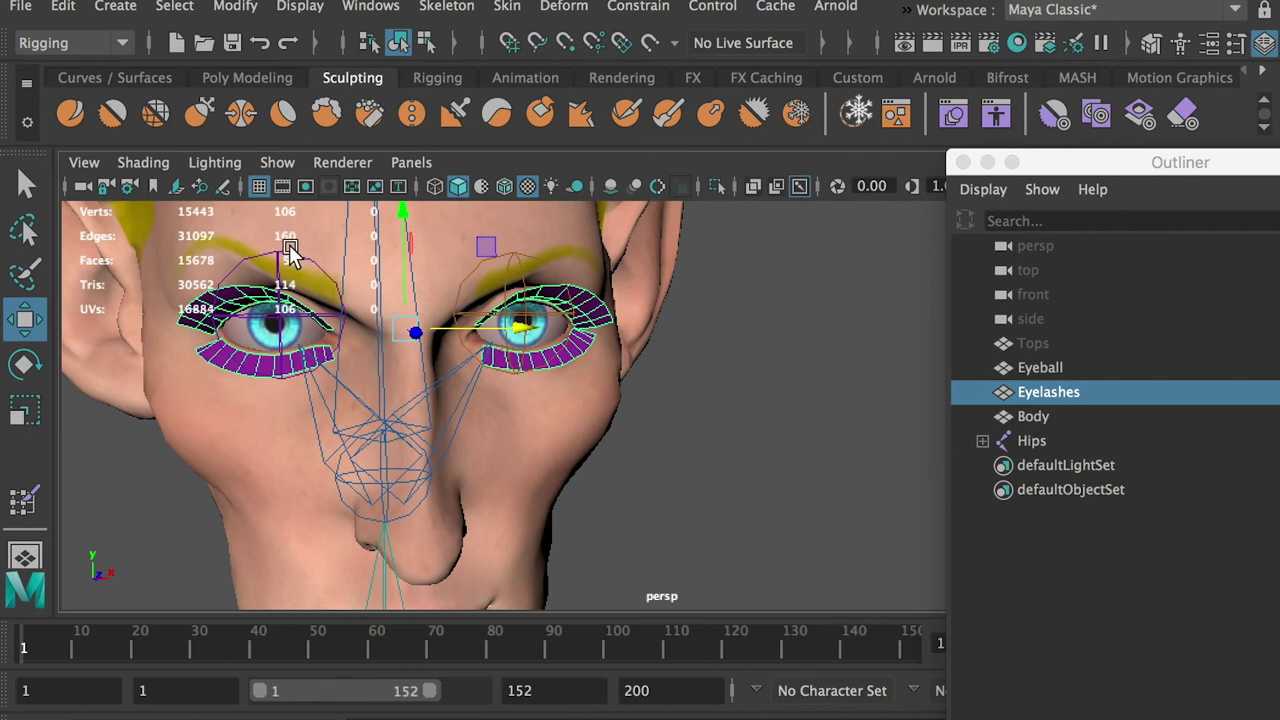
shift+right_drag(295, 245, 343, 293)
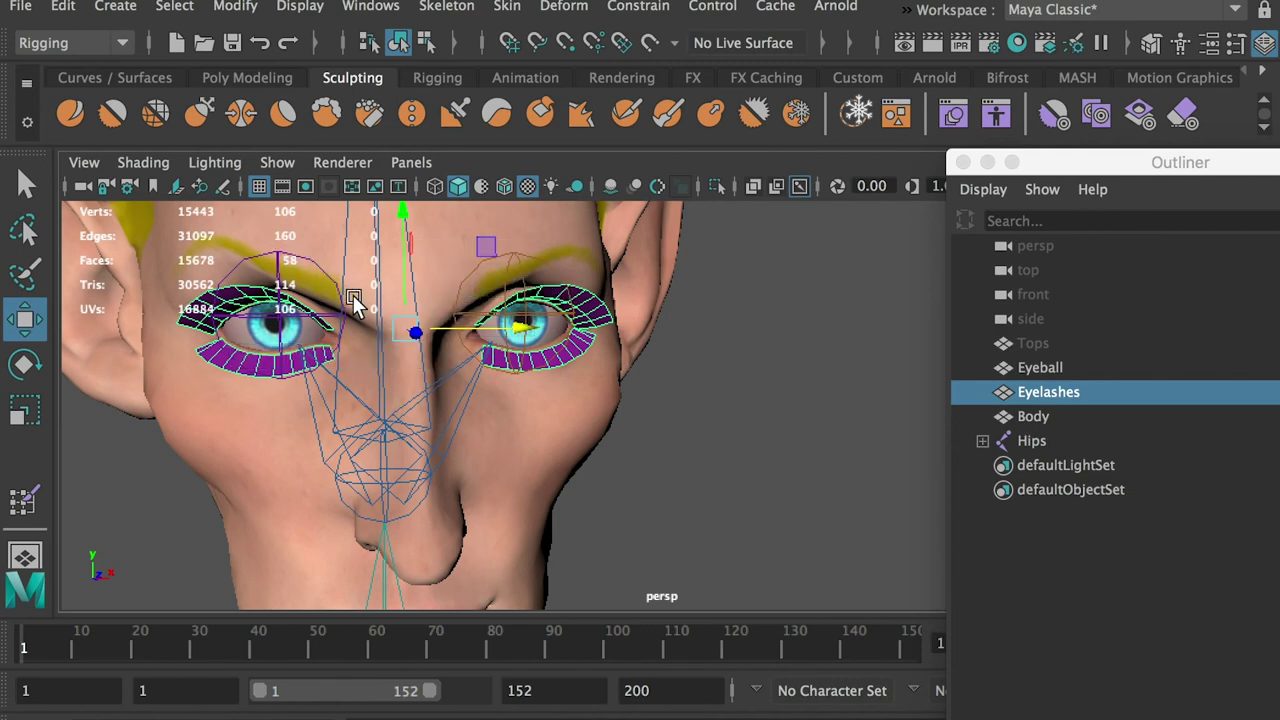
alt+drag(500, 406, 434, 429)
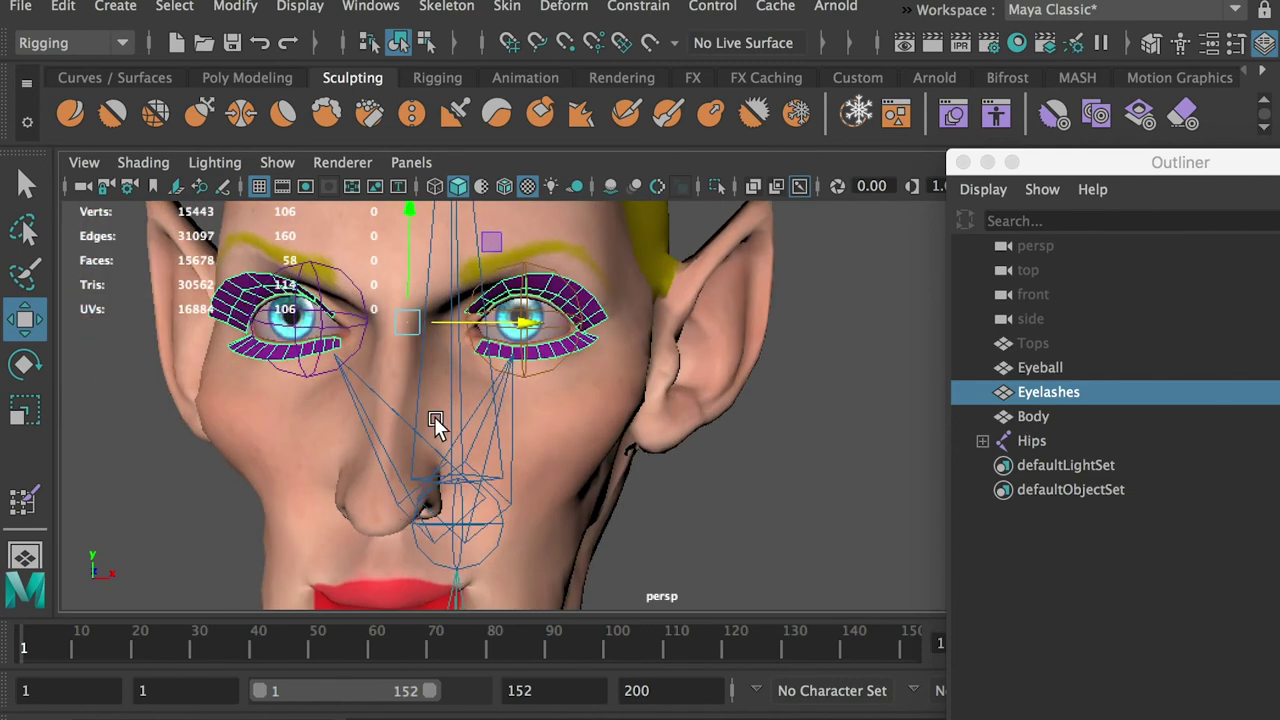
click(487, 550)
alt+drag(689, 506, 345, 474)
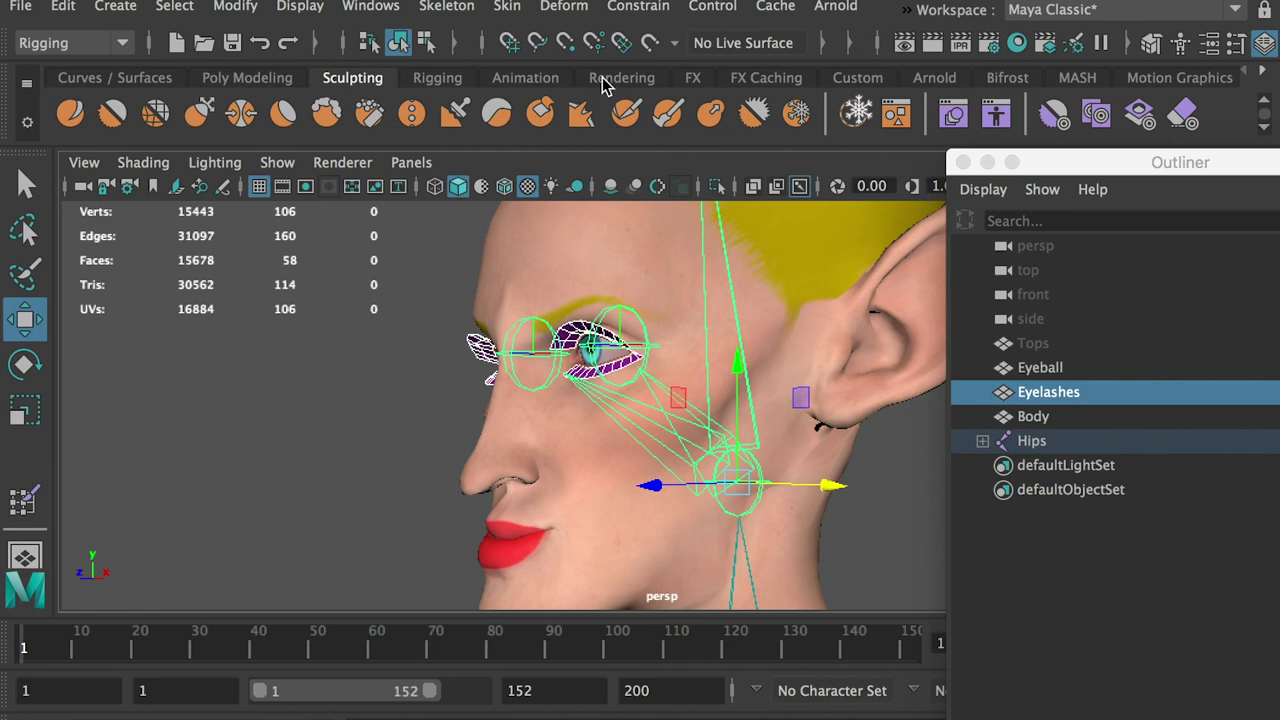
click(507, 6)
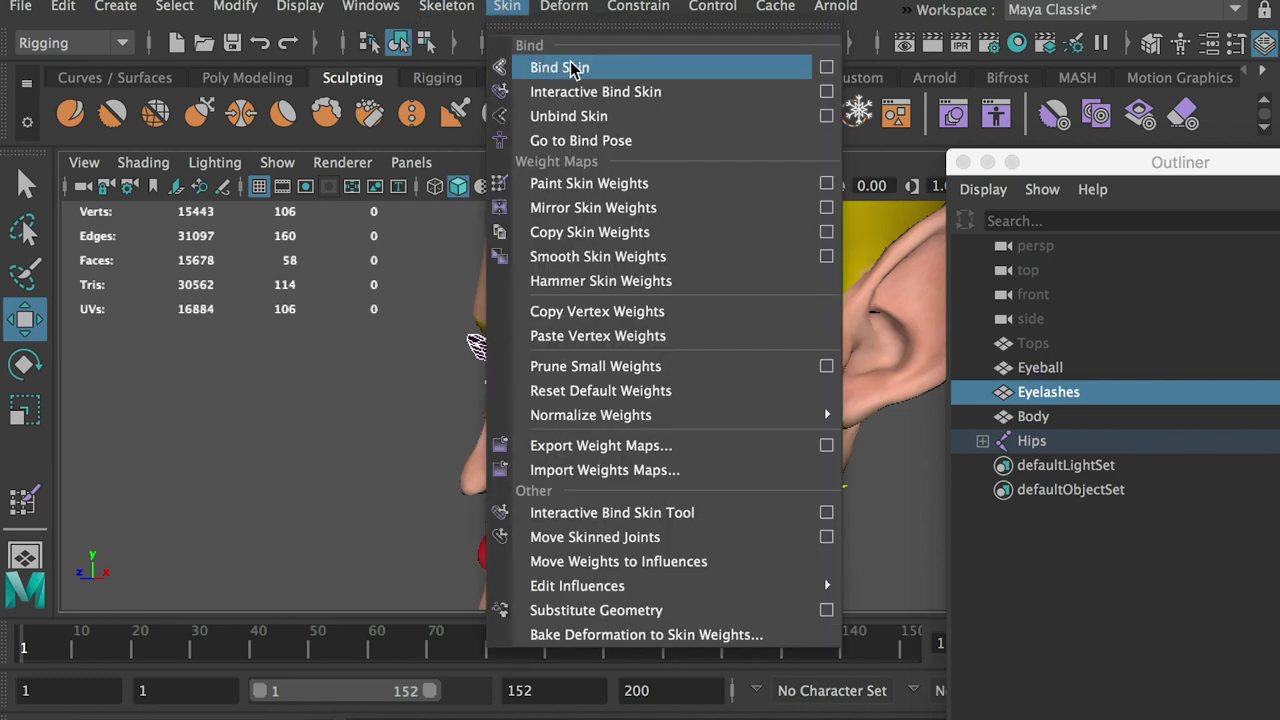
click(826, 68)
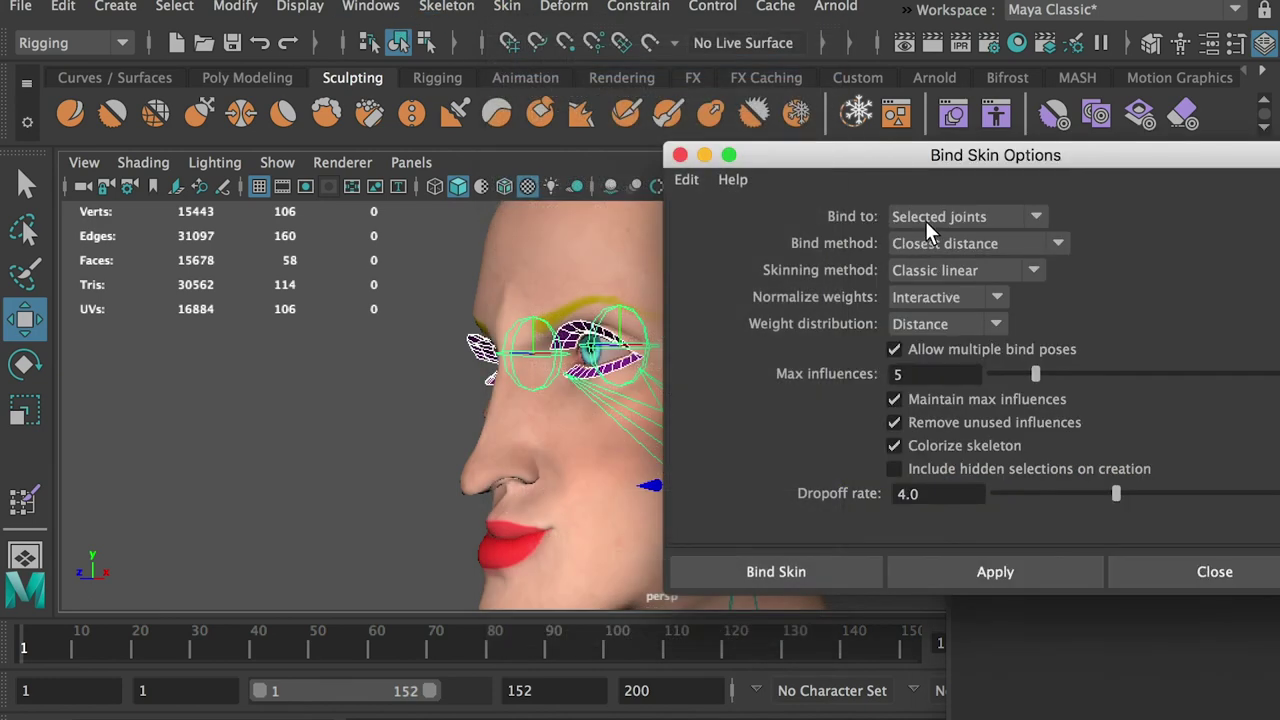
click(824, 569)
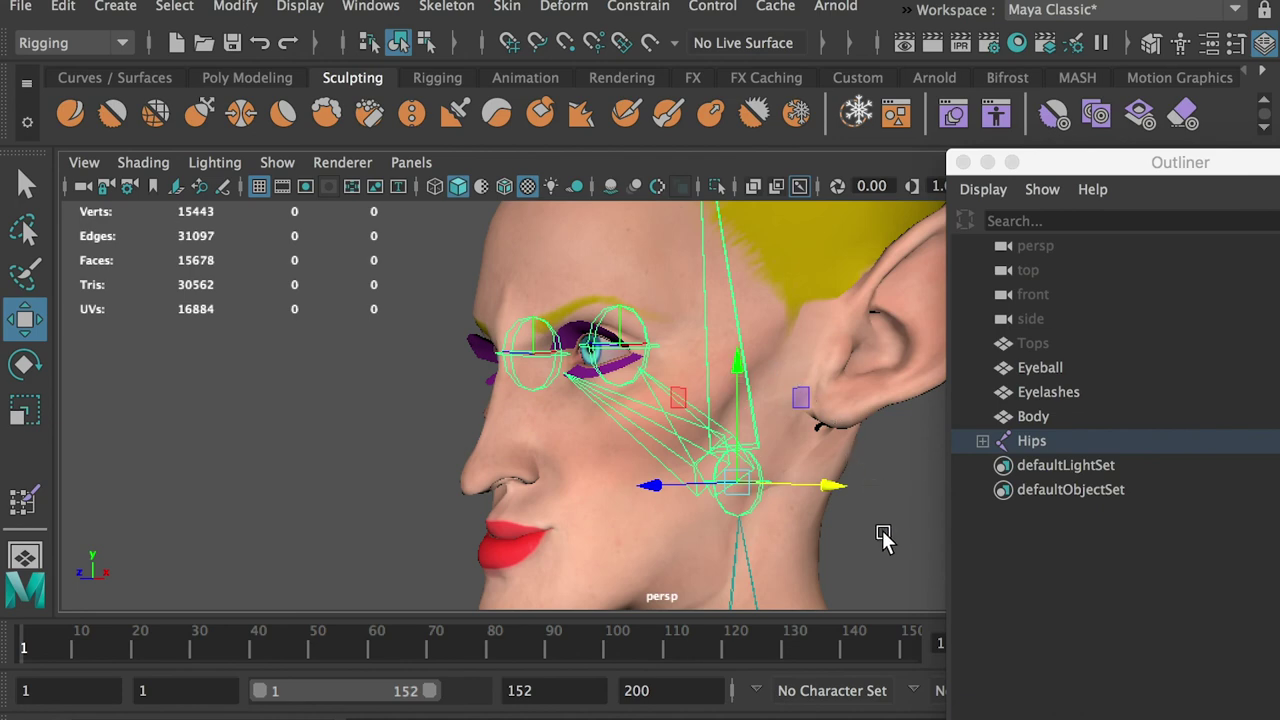
Select the head joint and rotate it to test how the eyelashes follow the head
click(877, 537)
click(758, 487)
key(e)
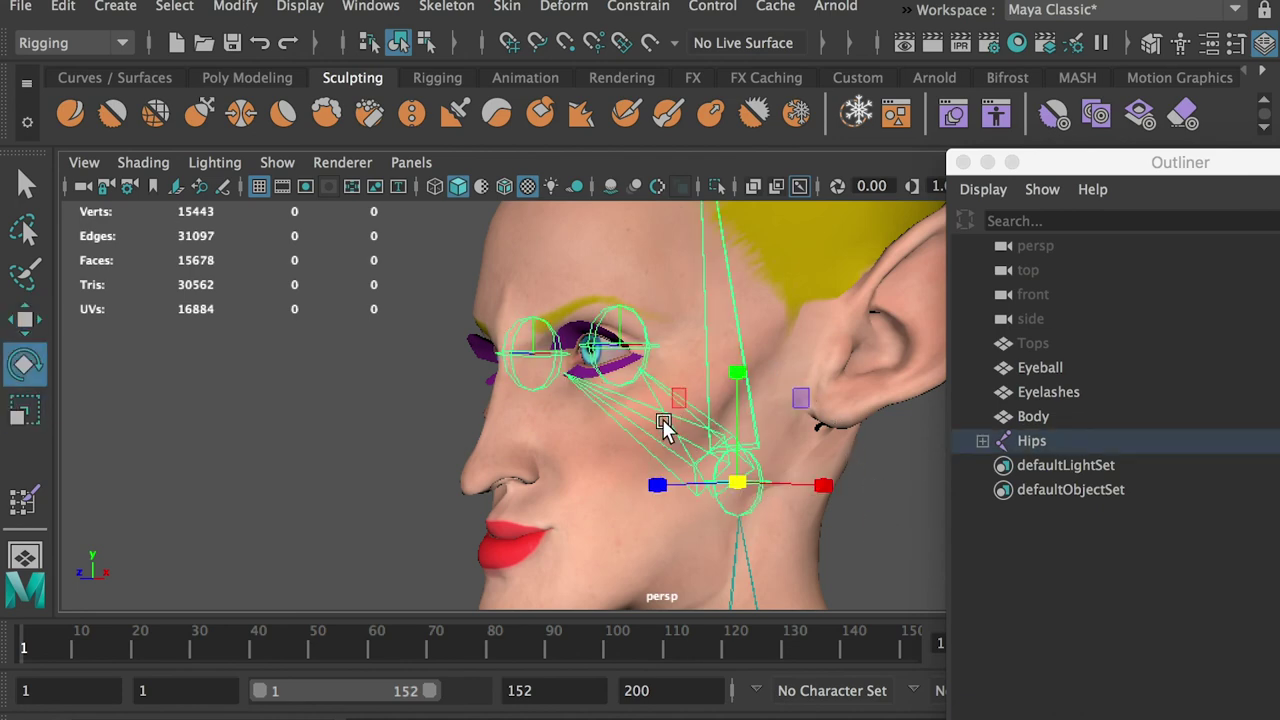
drag(684, 443, 720, 466)
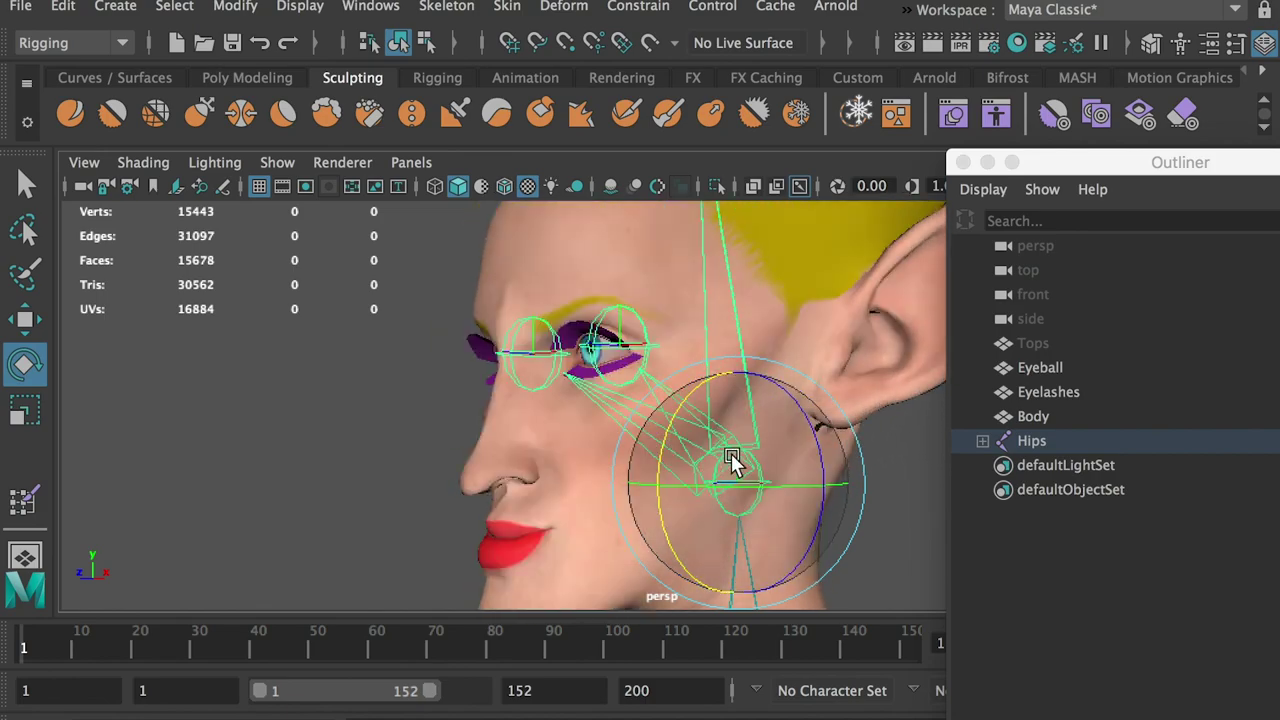